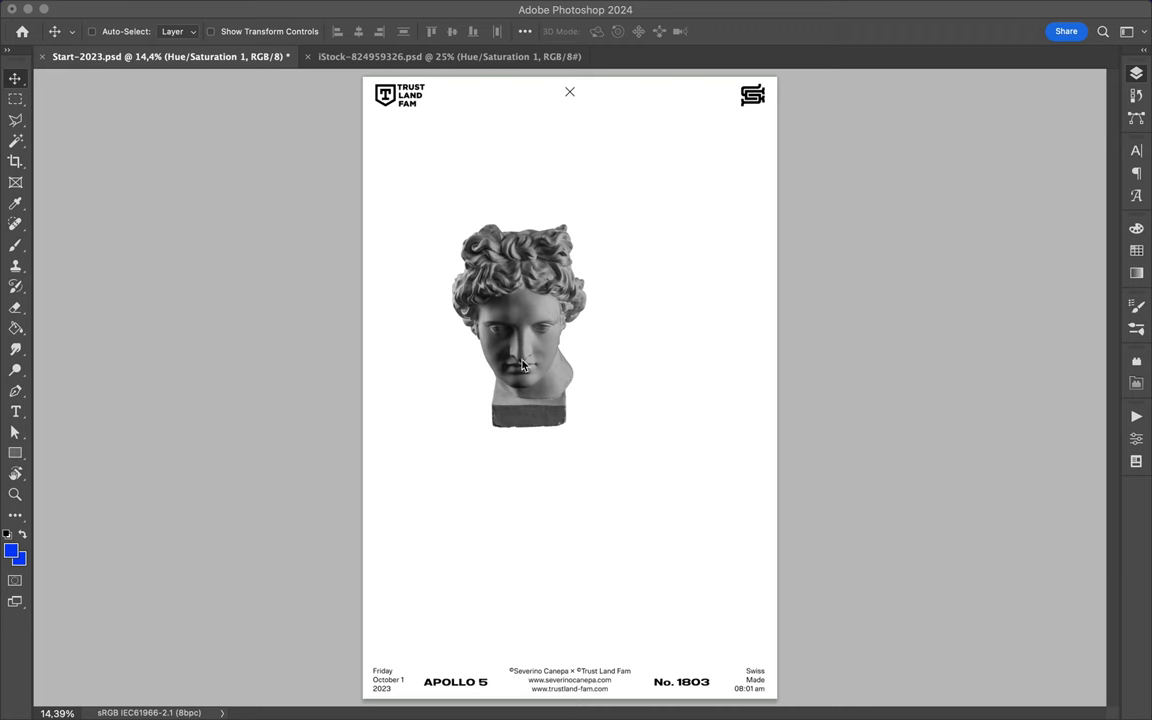
- Duplicate the statue head layer and enlarge the copy
{"action": "left_click_drag", "start_coordinate": [519, 429], "coordinate": [519, 600]}
{"action": "key", "text": "Return"}
{"action": "key", "text": "ctrl+j"}
- Cut away the lower part of the head with a polygonal lasso selection
{"action": "key", "text": "l"}
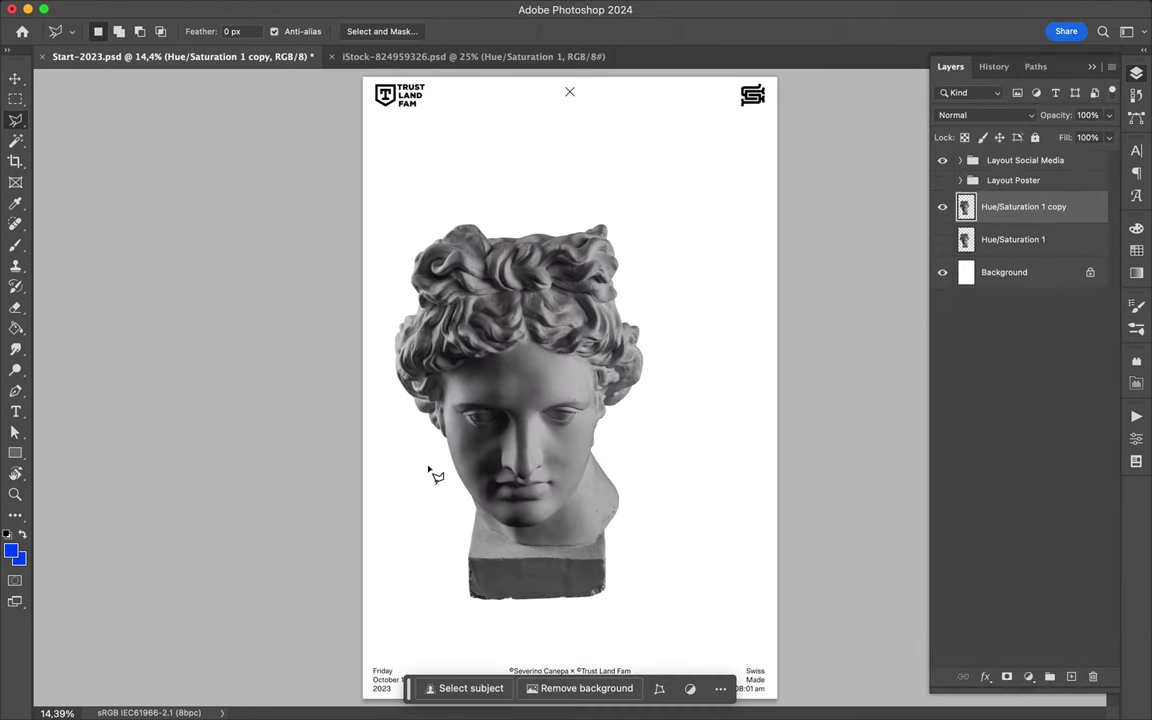
{"action": "left_click", "coordinate": [437, 458]}
{"action": "left_click", "coordinate": [651, 463]}
{"action": "left_click", "coordinate": [651, 599]}
{"action": "left_click", "coordinate": [458, 620]}
{"action": "key", "text": "Delete"}
- Move the cropped head up to the poster's top edge and enlarge it
{"action": "left_click_drag", "start_coordinate": [523, 405], "coordinate": [563, 155]}
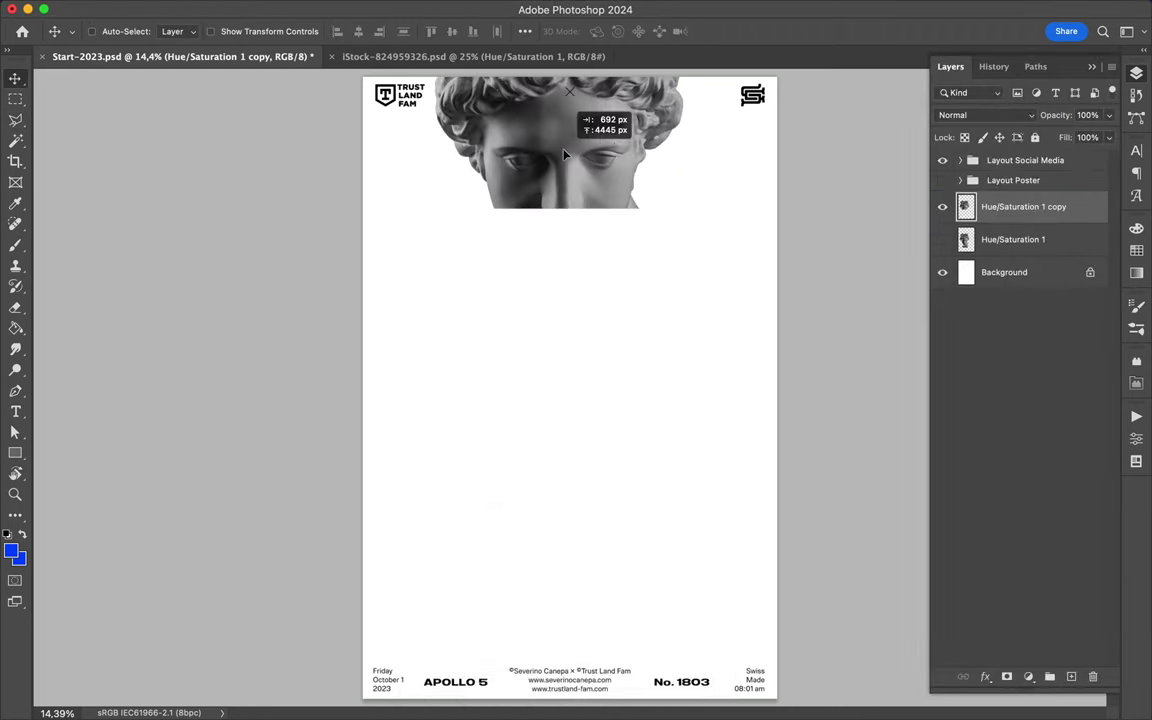
{"action": "key", "text": "ctrl+t"}
{"action": "key", "text": "Return"}
- Add a huge 'A' below the head in a thin Compressed style and stretch it taller
{"action": "key", "text": "t"}
{"action": "left_click", "coordinate": [455, 466]}
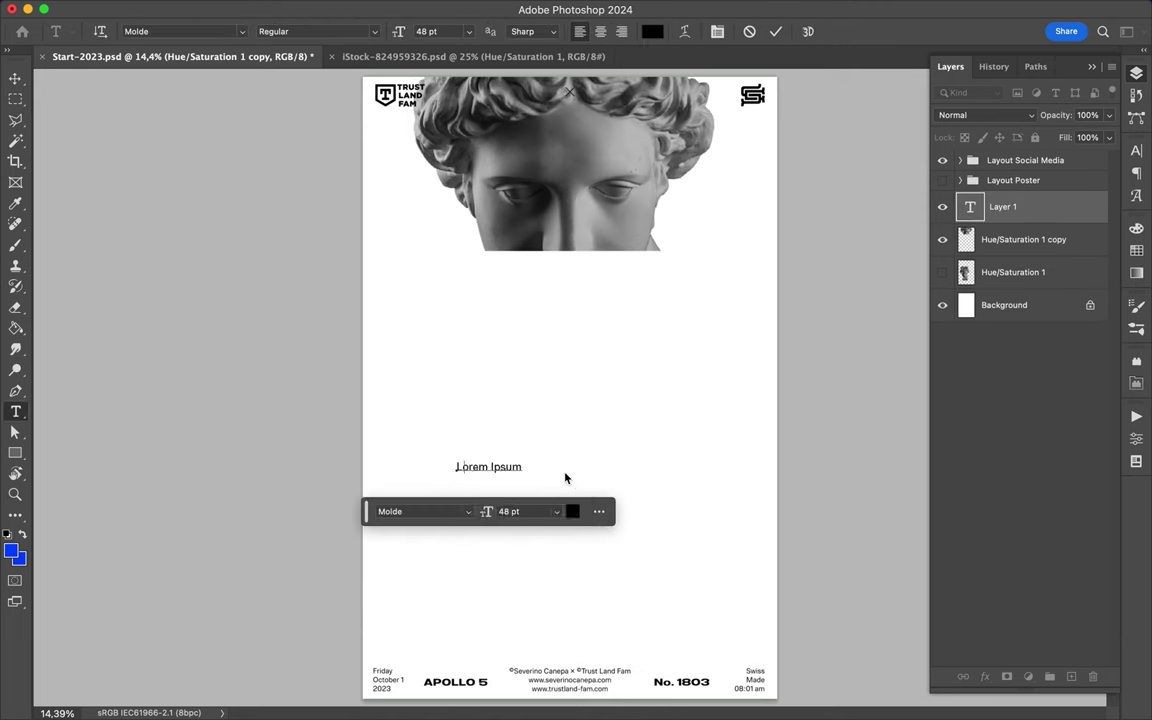
{"action": "type", "text": "A"}
{"action": "left_click_drag", "start_coordinate": [460, 459], "coordinate": [460, 296]}
{"action": "key", "text": "Return"}
{"action": "left_click", "coordinate": [1136, 150]}
{"action": "left_click", "coordinate": [1090, 160]}
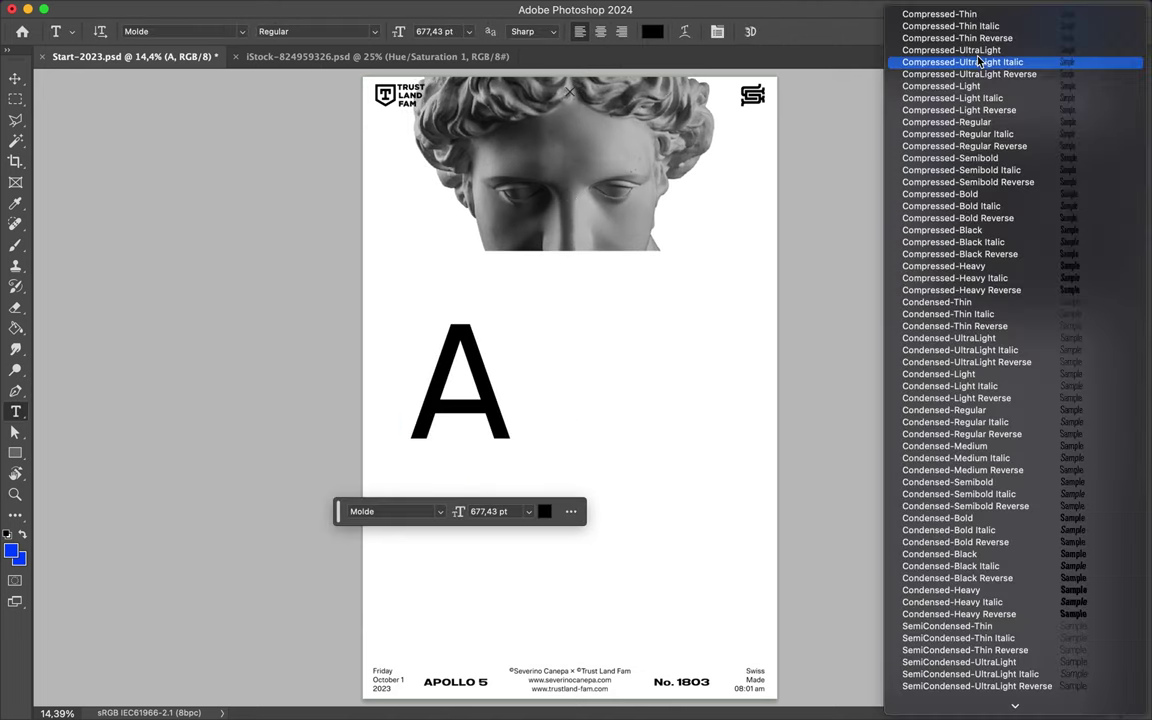
{"action": "left_click", "coordinate": [979, 62]}
{"action": "left_click_drag", "start_coordinate": [429, 476], "coordinate": [429, 576]}
{"action": "key", "text": "Return"}
- Turn a copy of the A into an Expanded-Heavy Italic 'P' and scale it down
{"action": "key", "text": "v"}
{"action": "left_click_drag", "start_coordinate": [429, 318], "coordinate": [462, 318]}
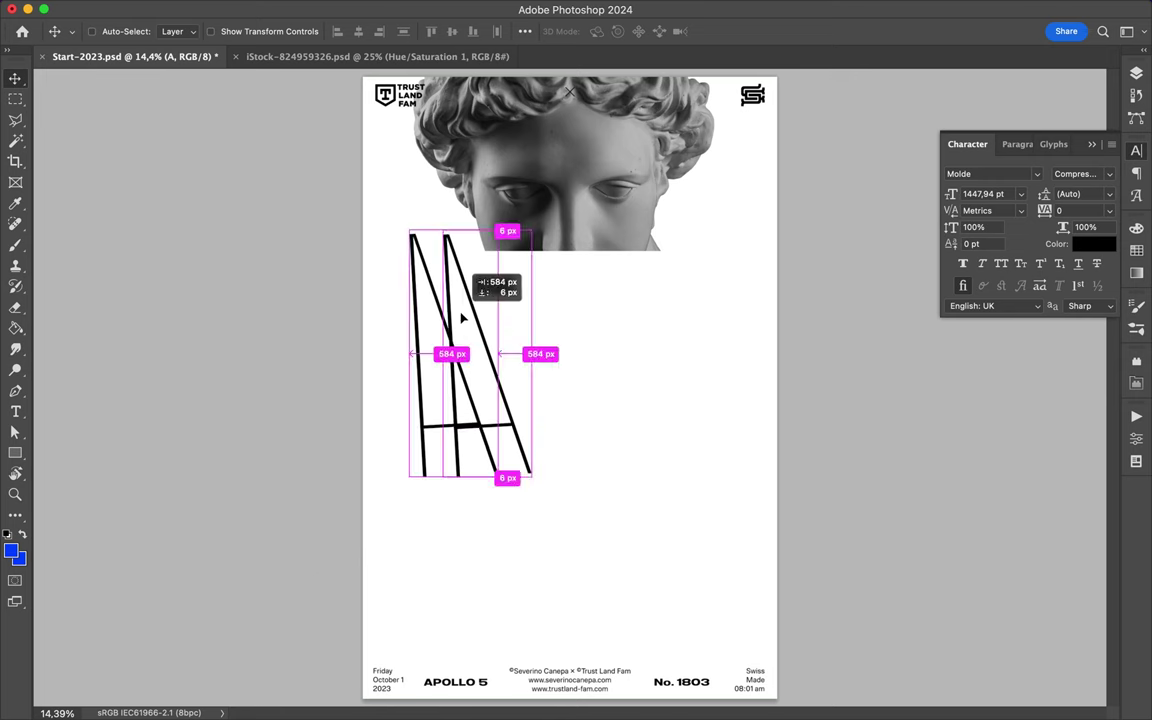
{"action": "key", "text": "t"}
{"action": "left_click", "coordinate": [1080, 174]}
{"action": "scroll", "coordinate": [1040, 500], "scroll_direction": "down", "scroll_amount": 10}
{"action": "left_click", "coordinate": [1040, 689]}
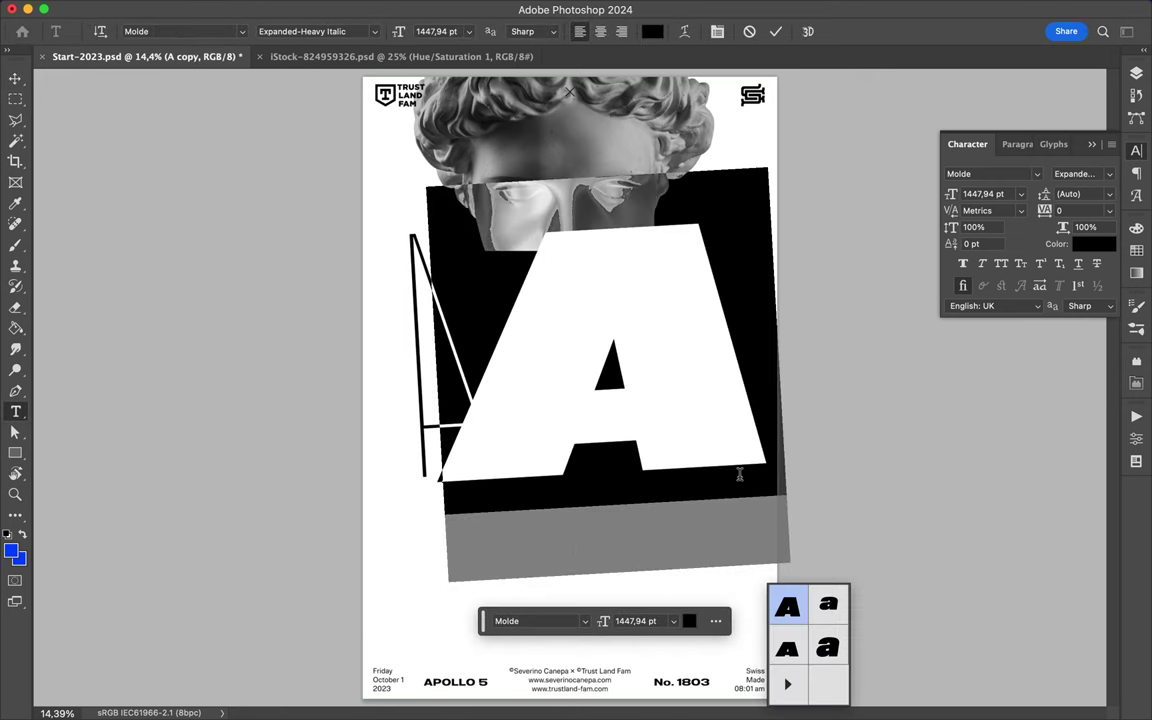
{"action": "type", "text": "P"}
{"action": "key", "text": "ctrl+Return"}
{"action": "key", "text": "ctrl+t"}
{"action": "mouse_move", "coordinate": [746, 509]}
{"action": "left_mouse_down"}
{"action": "mouse_move", "coordinate": [590, 357]}
{"action": "mouse_move", "coordinate": [585, 320]}
{"action": "mouse_move", "coordinate": [600, 432]}
{"action": "left_mouse_up"}
{"action": "key", "text": "Return"}
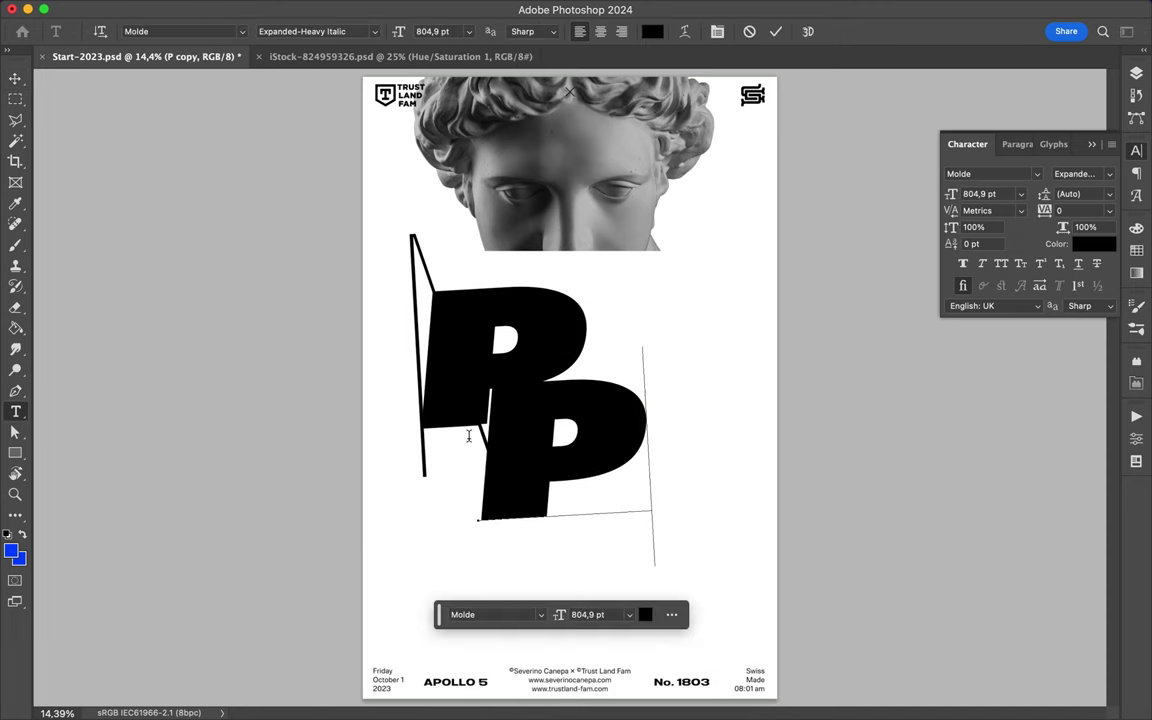
- Retype the copied letter as an 'O' in the Medium style
{"action": "double_click", "coordinate": [617, 437]}
{"action": "type", "text": "O"}
{"action": "left_click", "coordinate": [1108, 174]}
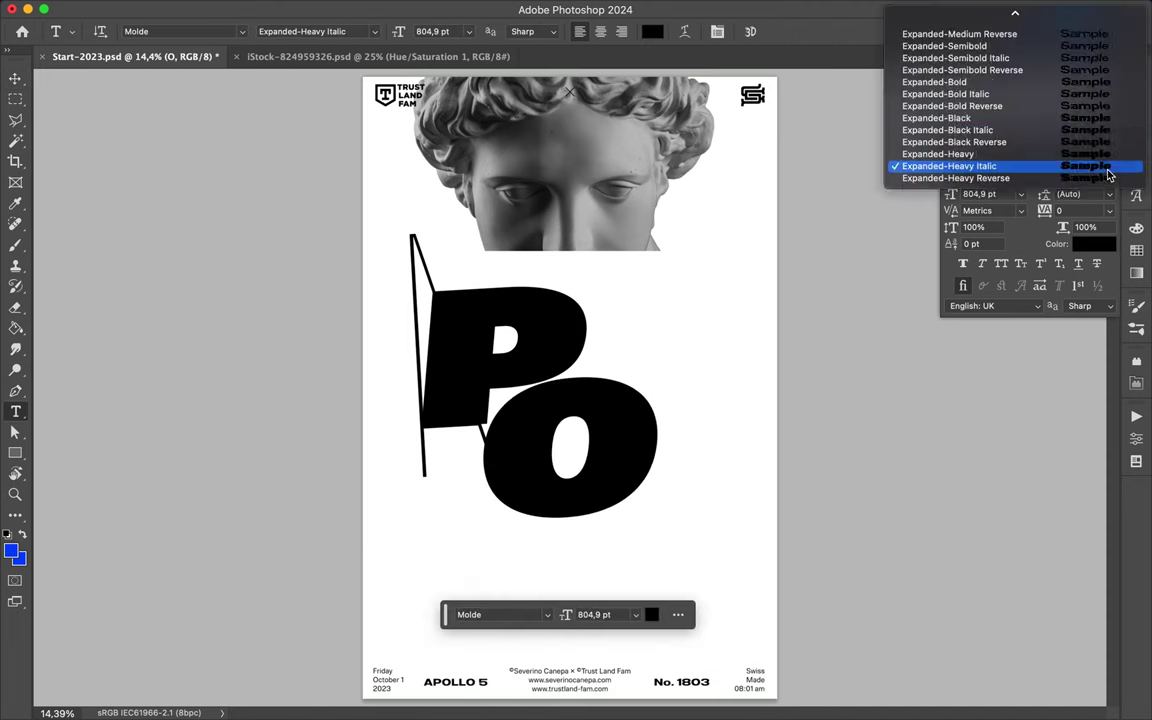
{"action": "scroll", "coordinate": [1000, 300], "scroll_direction": "up", "scroll_amount": 10}
{"action": "scroll", "coordinate": [934, 346], "scroll_direction": "down", "scroll_amount": 10}
{"action": "scroll", "coordinate": [900, 500], "scroll_direction": "down", "scroll_amount": 10}
{"action": "left_click", "coordinate": [900, 635]}
{"action": "key", "text": "ctrl+Return"}
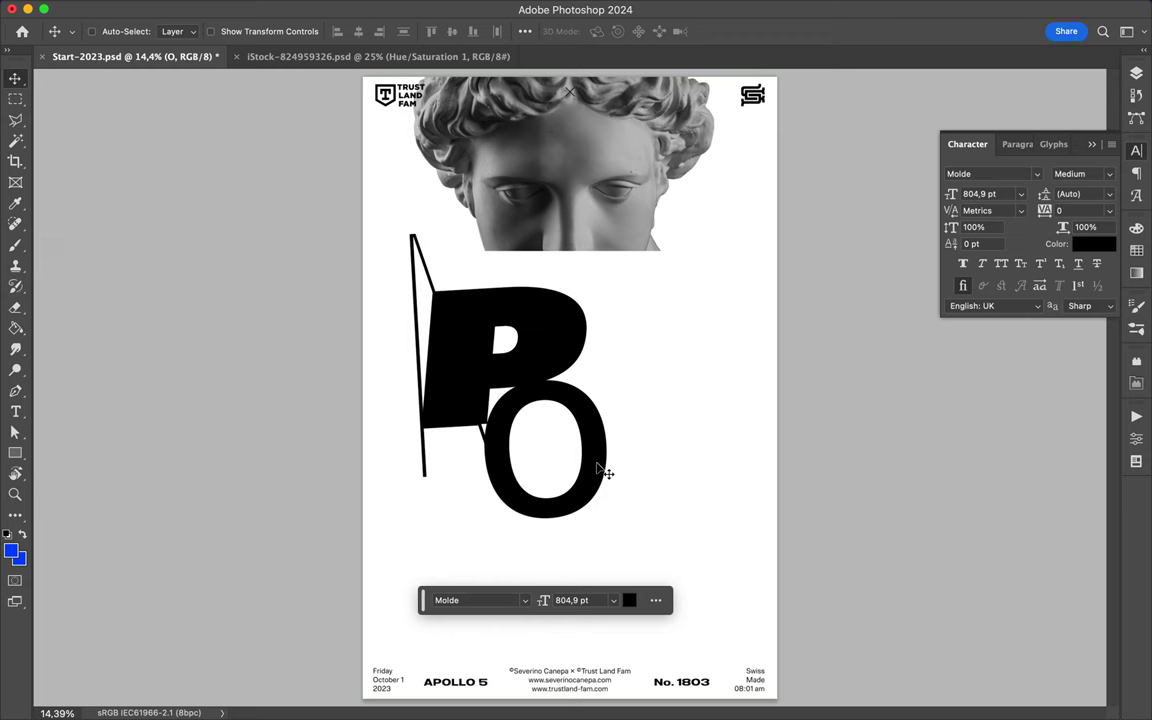
- Drag a copy of the O up and right and retype it as 'L'
{"action": "left_click_drag", "start_coordinate": [604, 472], "coordinate": [684, 385]}
{"action": "double_click", "coordinate": [670, 388]}
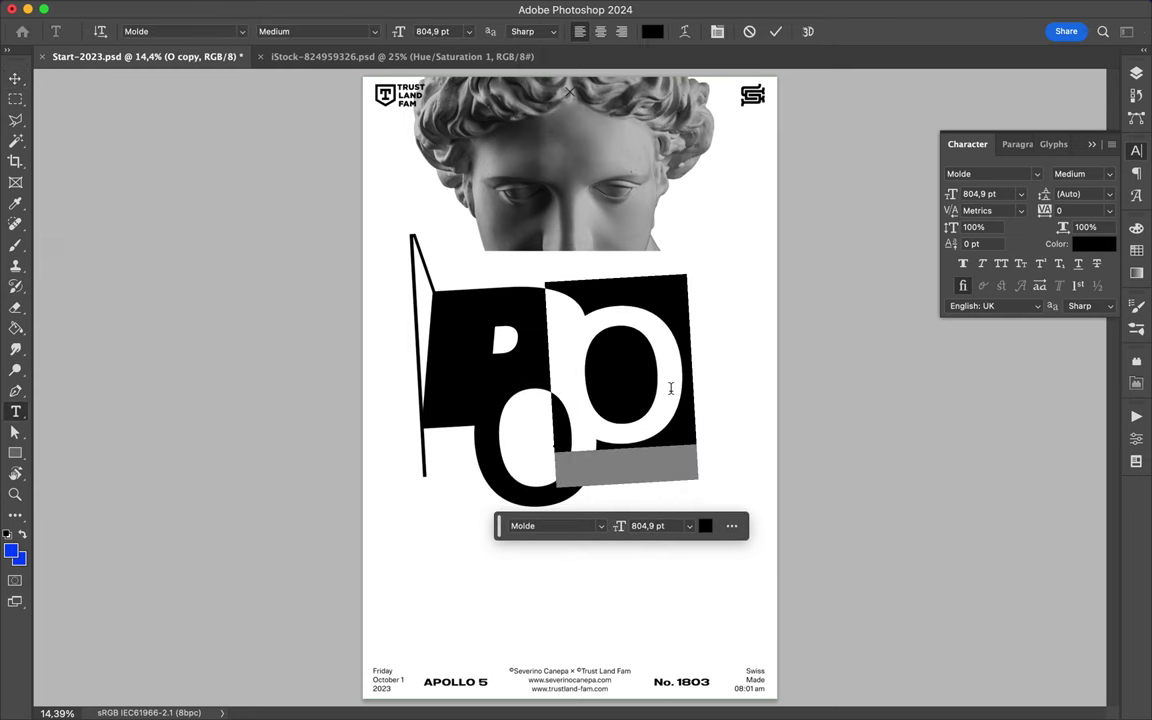
{"action": "type", "text": "L"}
{"action": "key", "text": "ctrl+Return"}
{"action": "left_click", "coordinate": [1108, 174]}
{"action": "scroll", "coordinate": [1080, 283], "scroll_direction": "down", "scroll_amount": 10}
- Give the L a Compressed style and scale it up to about 127% in position
{"action": "left_click", "coordinate": [1080, 283]}
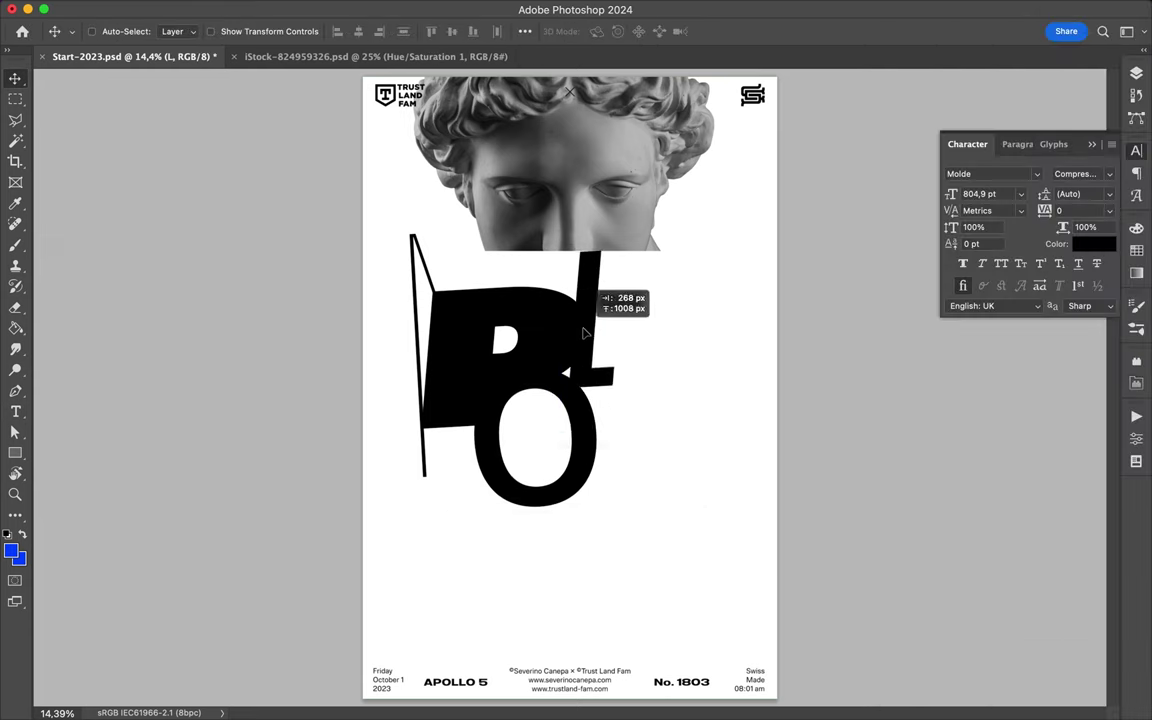
{"action": "left_click_drag", "start_coordinate": [585, 333], "coordinate": [585, 345]}
{"action": "key", "text": "ctrl+t"}
{"action": "left_click_drag", "start_coordinate": [633, 424], "coordinate": [638, 481]}
{"action": "left_click_drag", "start_coordinate": [622, 420], "coordinate": [638, 431]}
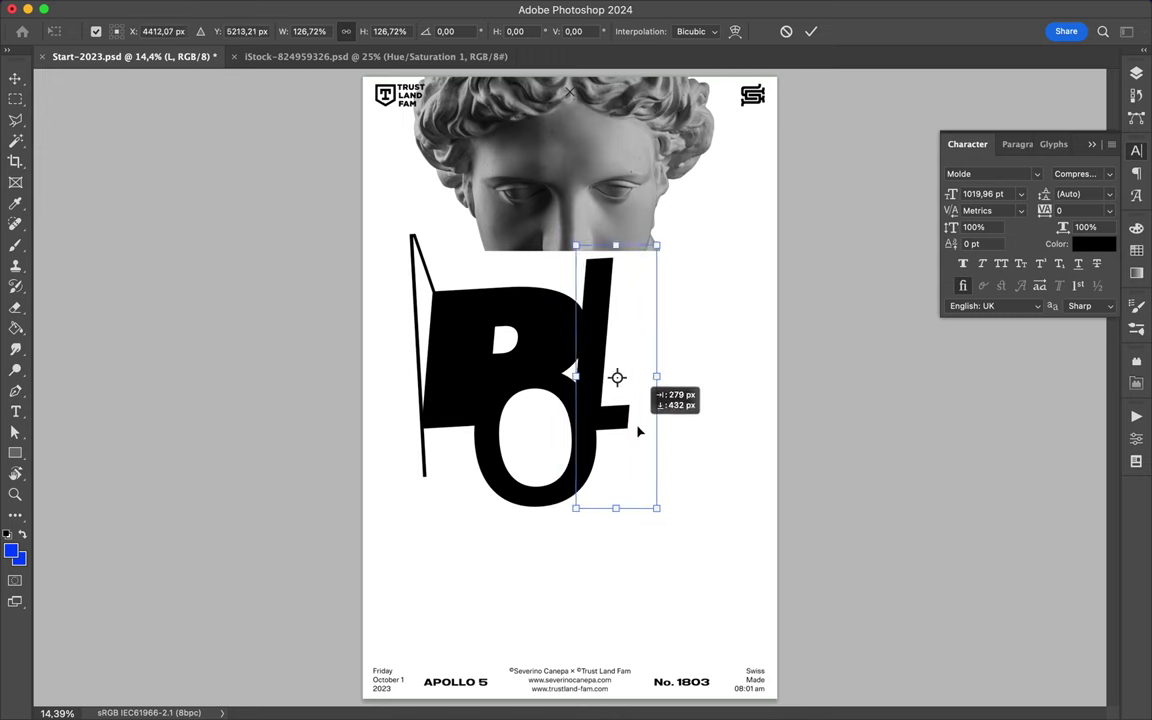
{"action": "key", "text": "Return"}
- Make a thin Compressed Reverse L copy beside the first L
{"action": "left_click", "coordinate": [1108, 174]}
{"action": "scroll", "coordinate": [1090, 160], "scroll_direction": "up", "scroll_amount": 4}
{"action": "left_click", "coordinate": [1083, 147]}
{"action": "left_click_drag", "start_coordinate": [612, 386], "coordinate": [632, 390]}
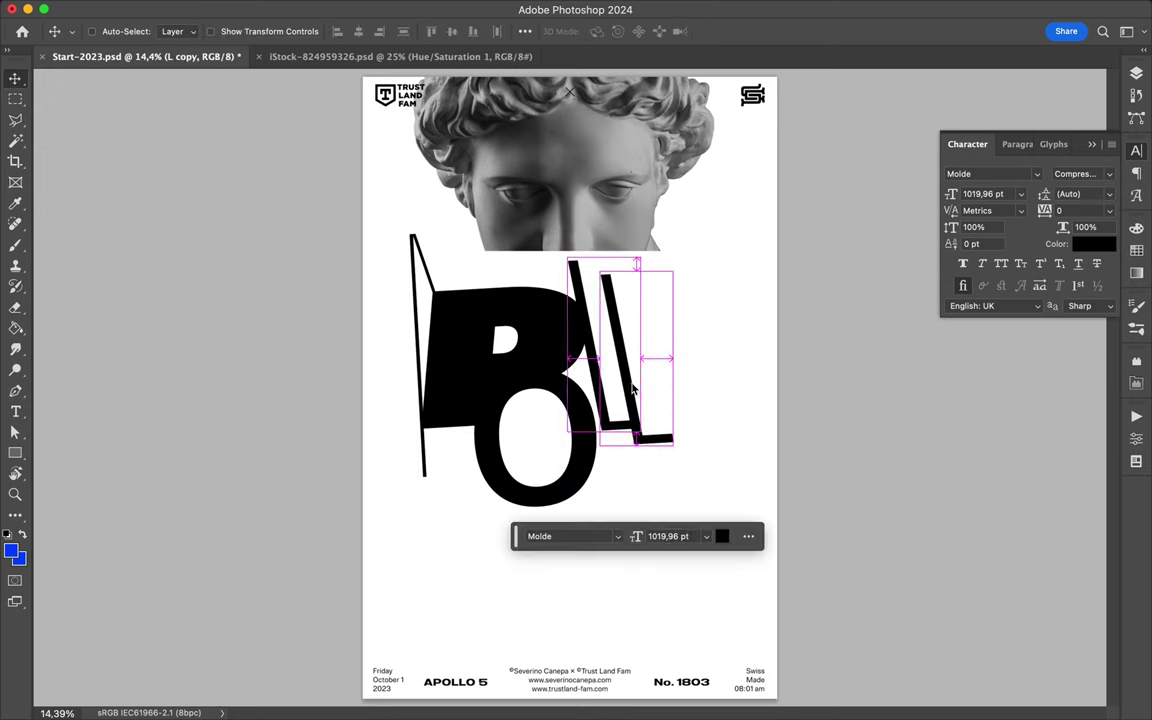
- Set the O to a Compressed style and enlarge it into a tall letter
{"action": "left_click", "coordinate": [1108, 174]}
{"action": "left_click", "coordinate": [964, 226]}
{"action": "left_click", "coordinate": [1108, 174]}
{"action": "left_click", "coordinate": [985, 244]}
{"action": "key", "text": "ctrl+t"}
{"action": "left_click_drag", "start_coordinate": [707, 245], "coordinate": [738, 173]}
{"action": "mouse_move", "coordinate": [686, 453]}
{"action": "left_mouse_down"}
{"action": "mouse_move", "coordinate": [696, 540]}
{"action": "mouse_move", "coordinate": [720, 578]}
{"action": "left_mouse_up"}
{"action": "key", "text": "Return"}
- Confirm the L copy transform, nudge the O lower, and reset colours to black and white
{"action": "key", "text": "ctrl+t"}
{"action": "key", "text": "Return"}
{"action": "left_click_drag", "start_coordinate": [724, 285], "coordinate": [727, 325]}
{"action": "left_click", "coordinate": [8, 535]}
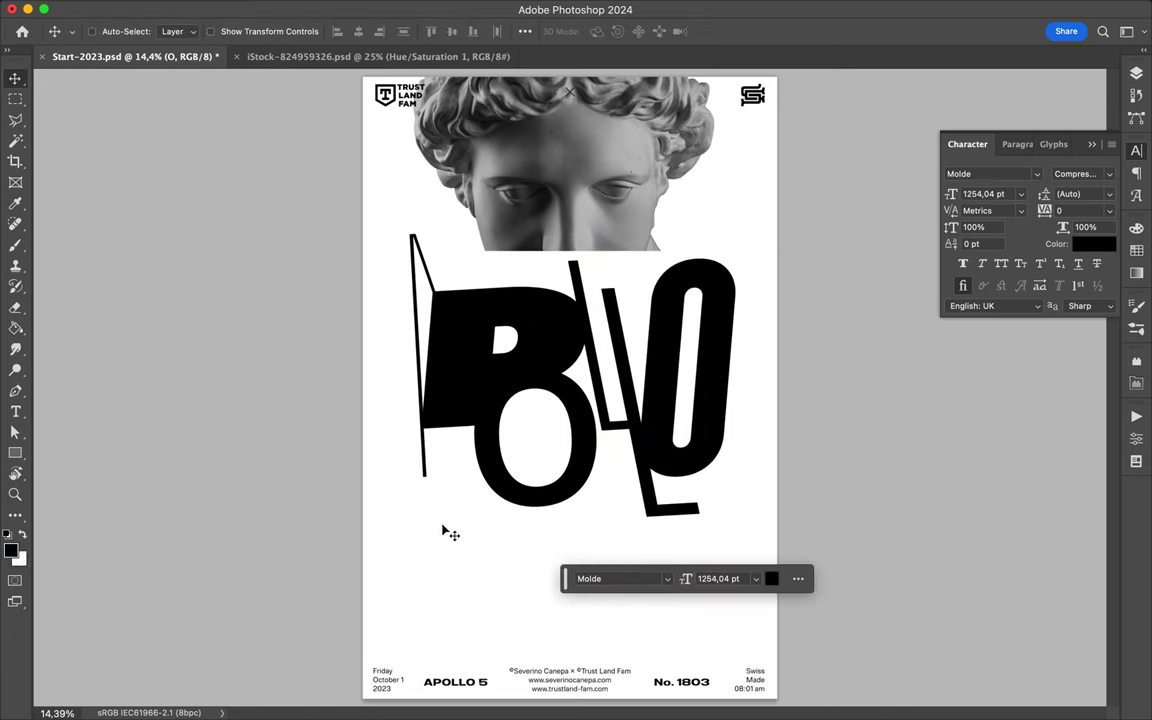
- Select the Brush tool and create a new empty layer
{"action": "key", "text": "b"}
{"action": "left_click", "coordinate": [72, 31]}
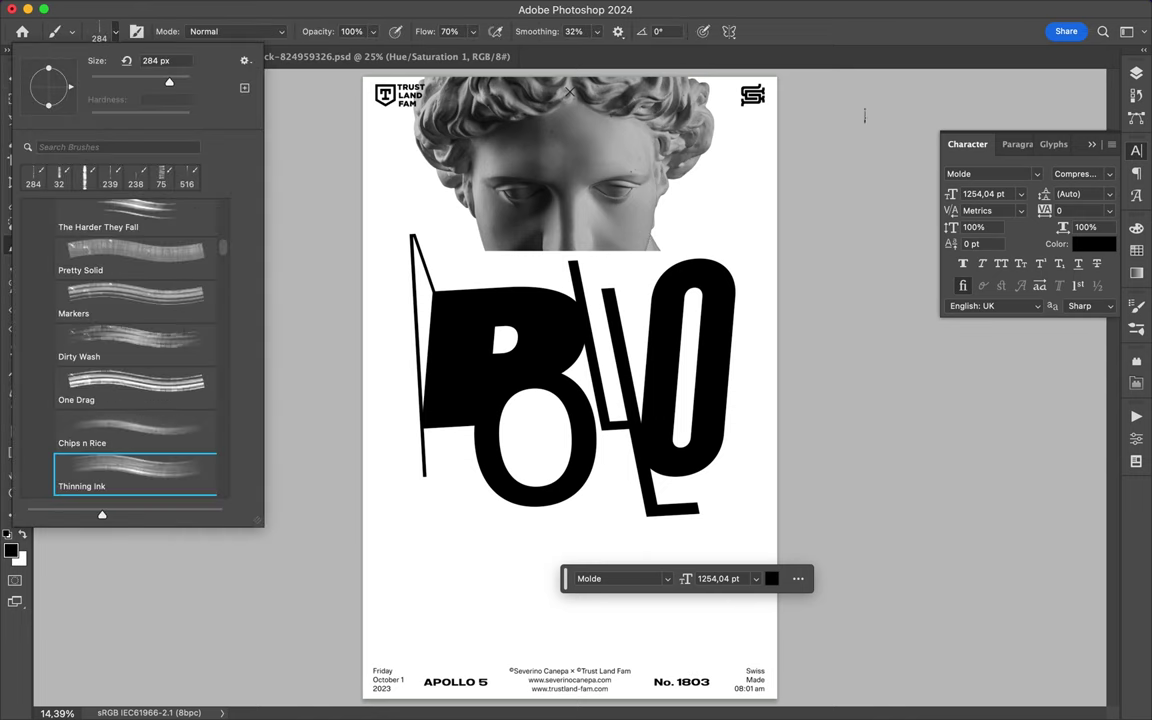
{"action": "key", "text": "F7"}
{"action": "key", "text": "ctrl+shift+alt+n"}
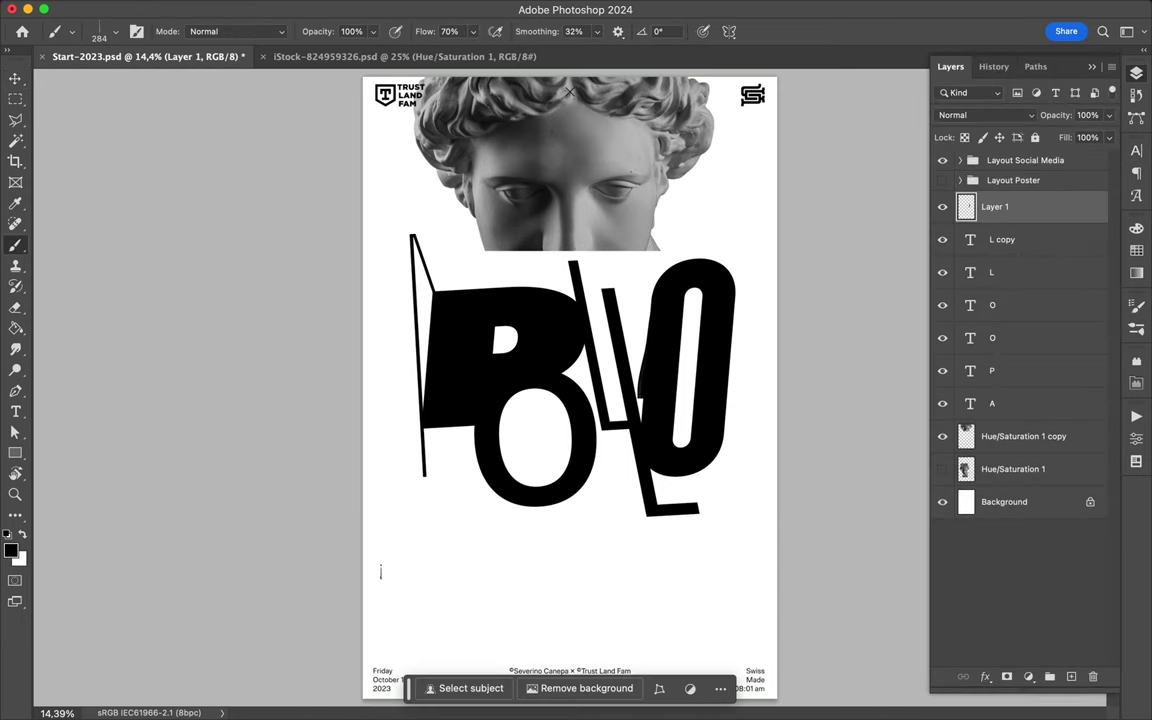
- Paint a black line down the left edge, three dashes above the O, and a bar beneath
{"action": "left_click_drag", "start_coordinate": [365, 110], "coordinate": [364, 328]}
{"action": "mouse_move", "coordinate": [602, 248]}
{"action": "left_mouse_down"}
{"action": "mouse_move", "coordinate": [650, 235]}
{"action": "mouse_move", "coordinate": [639, 240]}
{"action": "left_mouse_up"}
{"action": "left_click_drag", "start_coordinate": [676, 226], "coordinate": [694, 248]}
{"action": "mouse_move", "coordinate": [712, 194]}
{"action": "left_mouse_down"}
{"action": "mouse_move", "coordinate": [714, 248]}
{"action": "mouse_move", "coordinate": [738, 255]}
{"action": "left_mouse_up"}
{"action": "left_click_drag", "start_coordinate": [502, 528], "coordinate": [604, 510]}
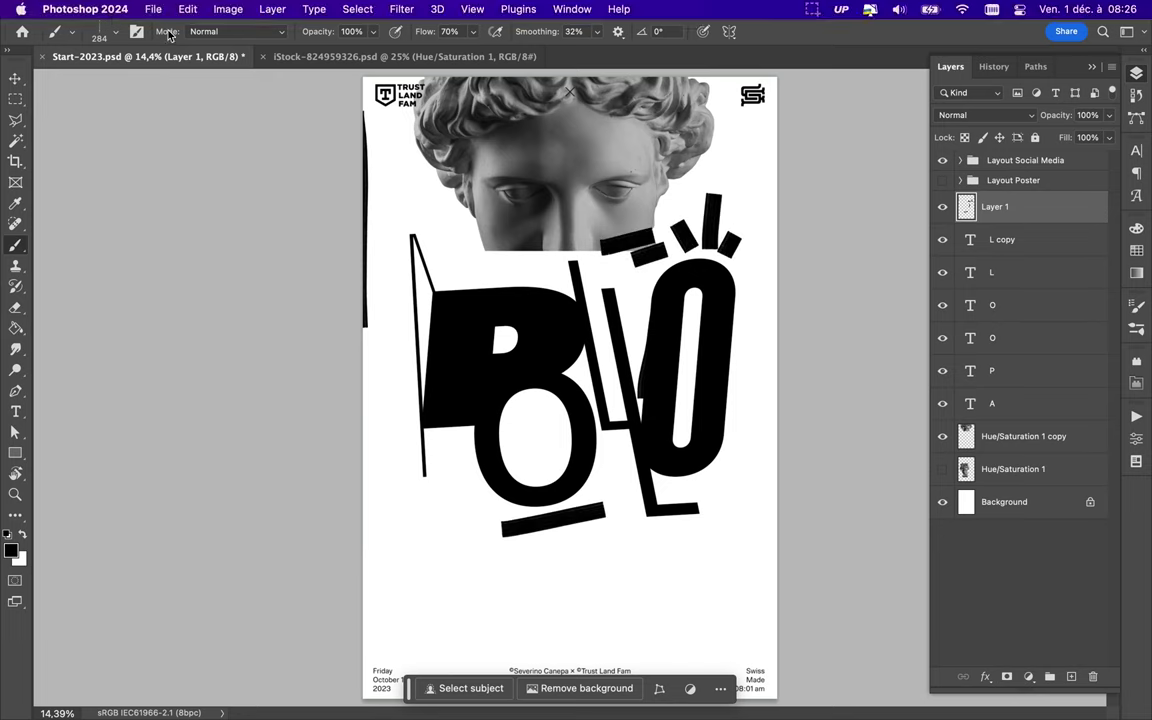
- Change the brush preset, select the Background layer, and make white the foreground colour
{"action": "left_click", "coordinate": [70, 31]}
{"action": "left_click", "coordinate": [120, 248]}
{"action": "left_click", "coordinate": [1004, 501]}
{"action": "left_click", "coordinate": [1136, 250]}
{"action": "left_click", "coordinate": [1019, 268]}
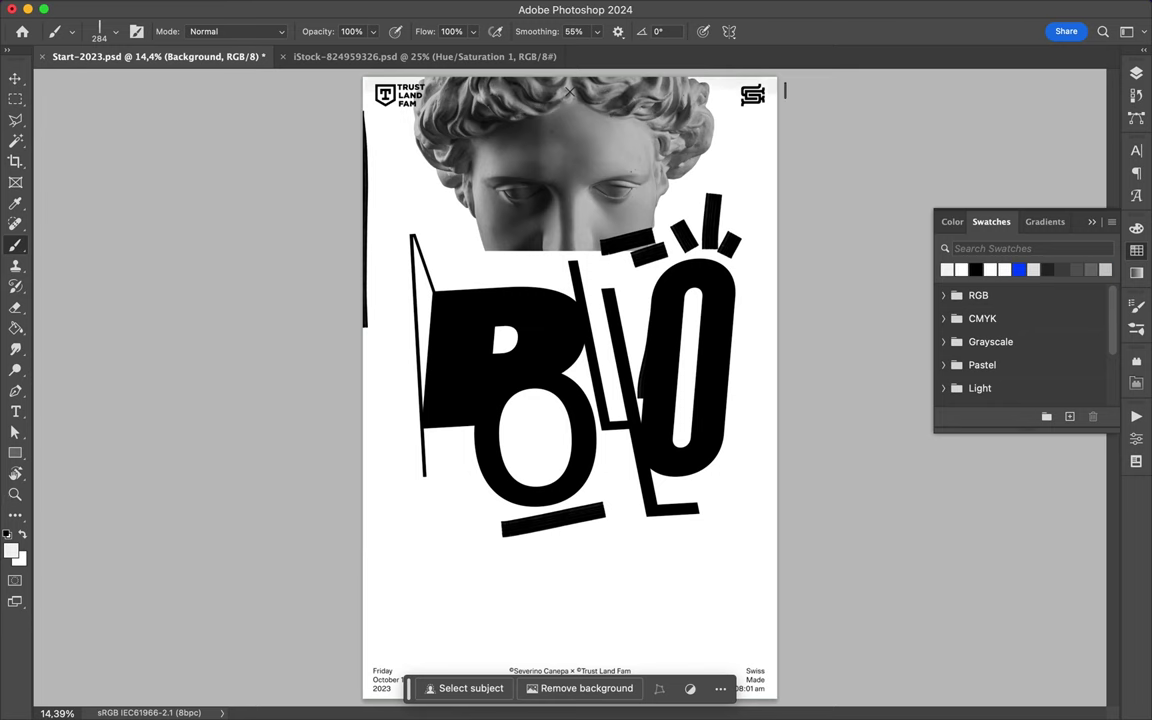
- Paint wide white streaks over the head area and across the lower poster on the Background
{"action": "mouse_move", "coordinate": [321, 141]}
{"action": "left_mouse_down"}
{"action": "mouse_move", "coordinate": [707, 150]}
{"action": "mouse_move", "coordinate": [818, 185]}
{"action": "mouse_move", "coordinate": [828, 195]}
{"action": "mouse_move", "coordinate": [309, 249]}
{"action": "mouse_move", "coordinate": [810, 296]}
{"action": "mouse_move", "coordinate": [360, 316]}
{"action": "mouse_move", "coordinate": [449, 395]}
{"action": "mouse_move", "coordinate": [316, 396]}
{"action": "mouse_move", "coordinate": [797, 399]}
{"action": "mouse_move", "coordinate": [797, 424]}
{"action": "mouse_move", "coordinate": [420, 430]}
{"action": "mouse_move", "coordinate": [848, 478]}
{"action": "mouse_move", "coordinate": [797, 535]}
{"action": "mouse_move", "coordinate": [808, 545]}
{"action": "left_mouse_up"}
{"action": "scroll", "coordinate": [836, 501], "scroll_direction": "down", "scroll_amount": 2}
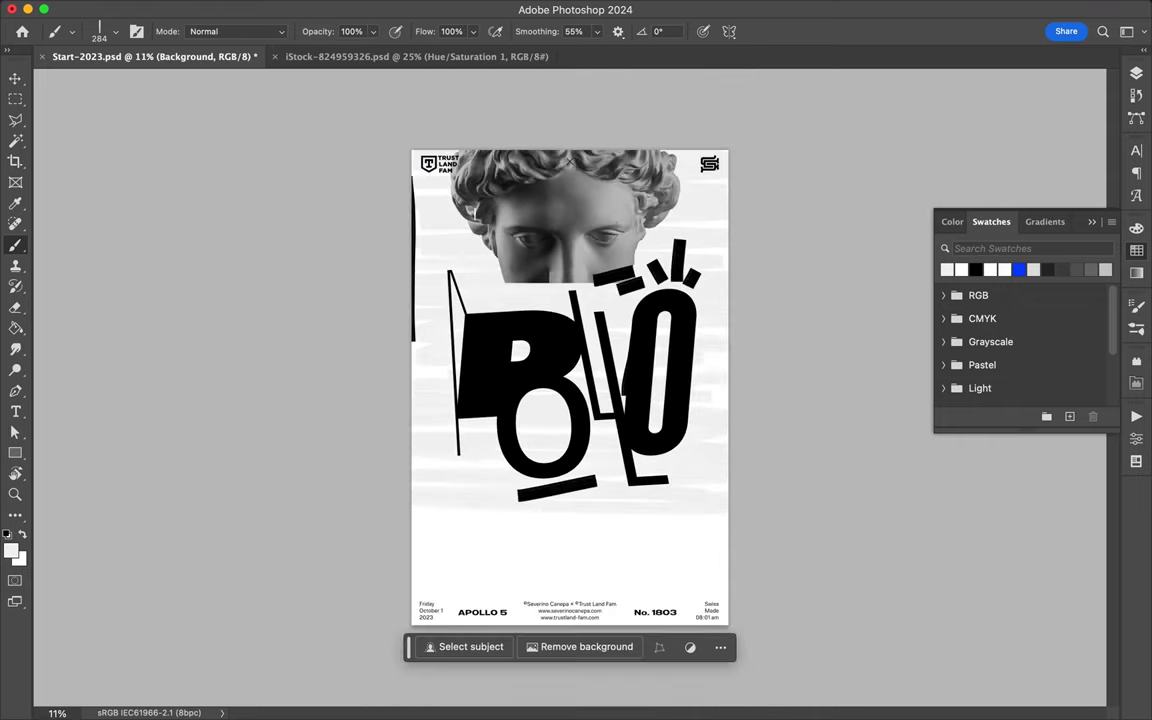
{"action": "left_click_drag", "start_coordinate": [430, 520], "coordinate": [720, 560]}
- Switch to a 32 px brush with black as the painting colour
{"action": "left_click", "coordinate": [72, 31]}
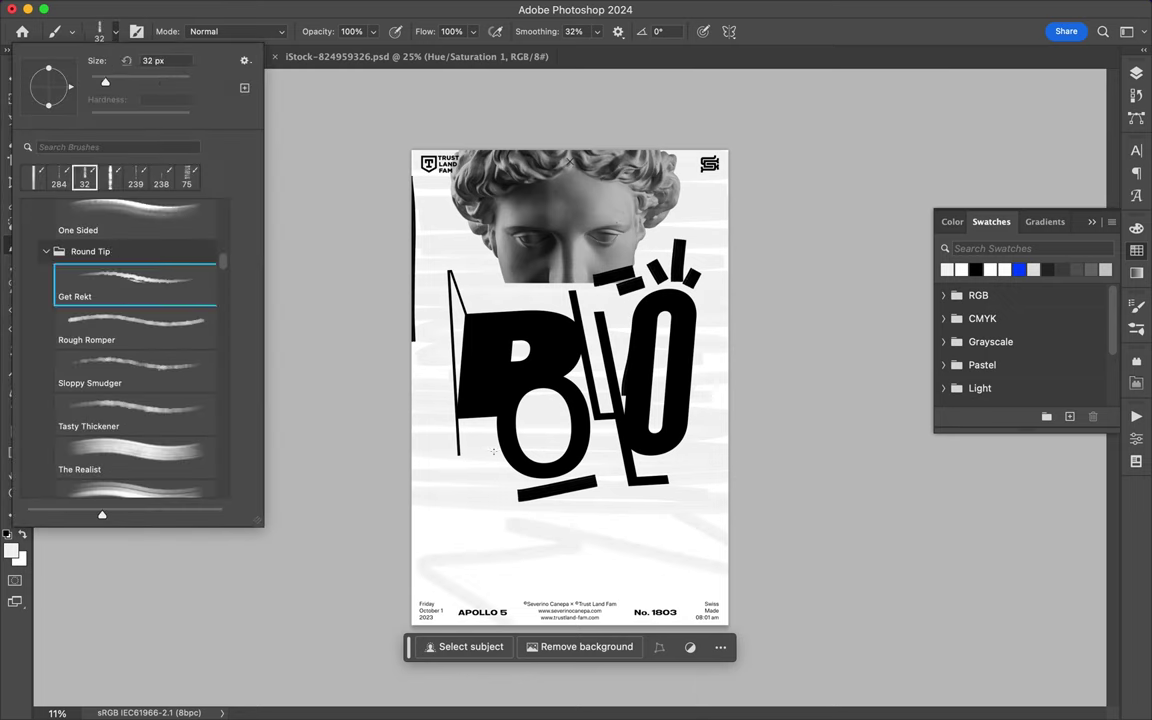
{"action": "double_click", "coordinate": [115, 270]}
{"action": "key", "text": "x"}
{"action": "scroll", "coordinate": [519, 478], "scroll_direction": "up", "scroll_amount": 3}
- Scribble loops around the lower O, a zigzag in its top, and wavy lines at both edges
{"action": "mouse_move", "coordinate": [500, 393]}
{"action": "left_mouse_down"}
{"action": "mouse_move", "coordinate": [475, 480]}
{"action": "mouse_move", "coordinate": [540, 400]}
{"action": "left_mouse_up"}
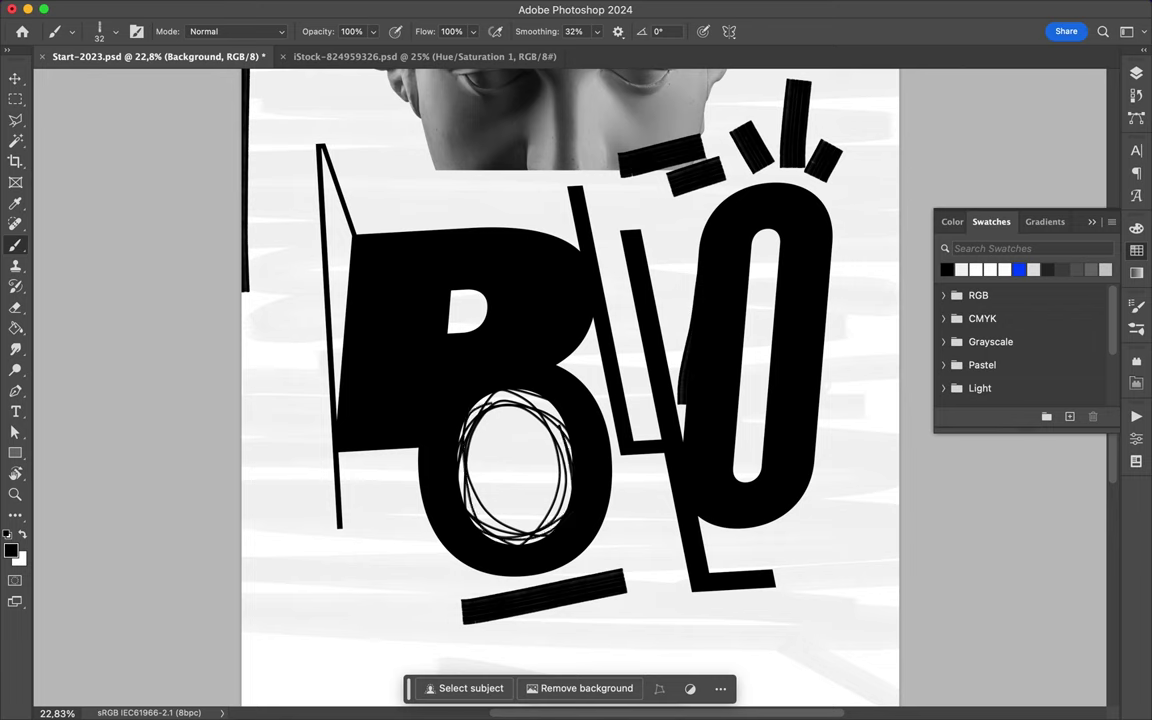
{"action": "left_click_drag", "start_coordinate": [341, 365], "coordinate": [332, 450]}
{"action": "left_click_drag", "start_coordinate": [778, 258], "coordinate": [752, 286]}
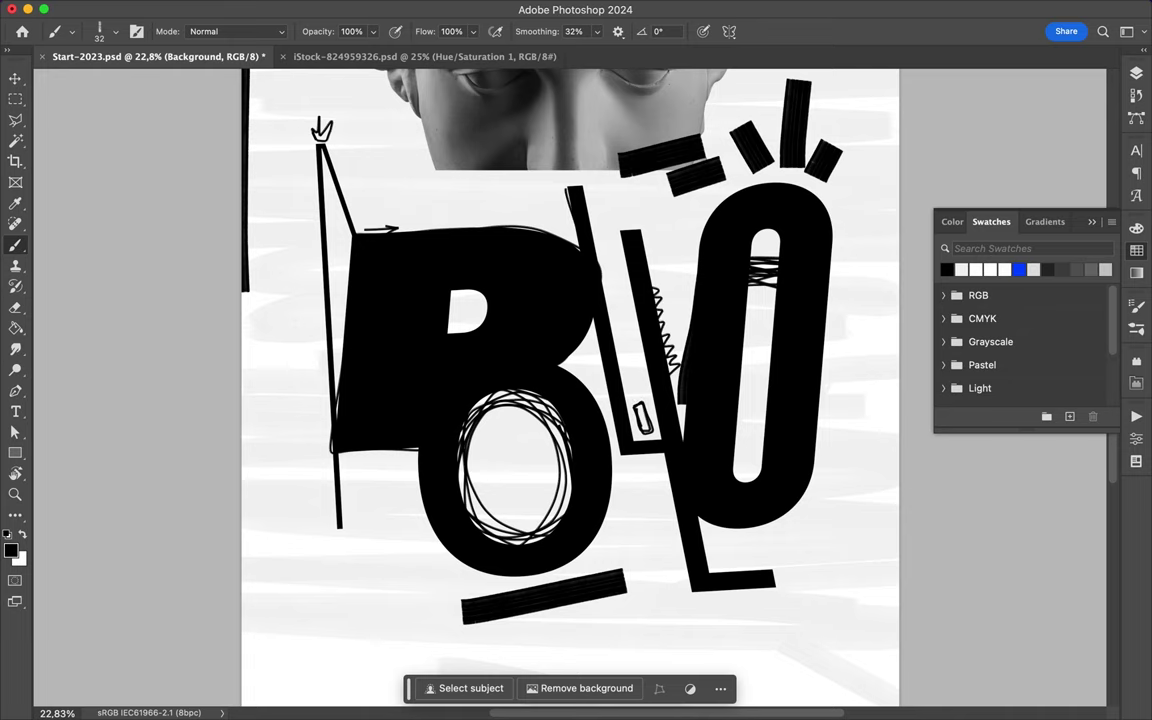
{"action": "scroll", "coordinate": [570, 390], "scroll_direction": "down", "scroll_amount": 2}
{"action": "left_click_drag", "start_coordinate": [312, 415], "coordinate": [388, 446]}
{"action": "left_click_drag", "start_coordinate": [826, 408], "coordinate": [830, 468]}
- With a 75 px brush and 0% smoothing, hatch by the flagpole and outline the O and L
{"action": "left_click", "coordinate": [115, 31]}
{"action": "double_click", "coordinate": [77, 296]}
{"action": "left_click_drag", "start_coordinate": [388, 232], "coordinate": [380, 410]}
{"action": "left_click_drag", "start_coordinate": [770, 352], "coordinate": [748, 482]}
{"action": "mouse_move", "coordinate": [659, 538]}
{"action": "left_mouse_down"}
{"action": "mouse_move", "coordinate": [745, 535]}
{"action": "mouse_move", "coordinate": [700, 550]}
{"action": "mouse_move", "coordinate": [656, 548]}
{"action": "mouse_move", "coordinate": [745, 538]}
{"action": "left_mouse_up"}
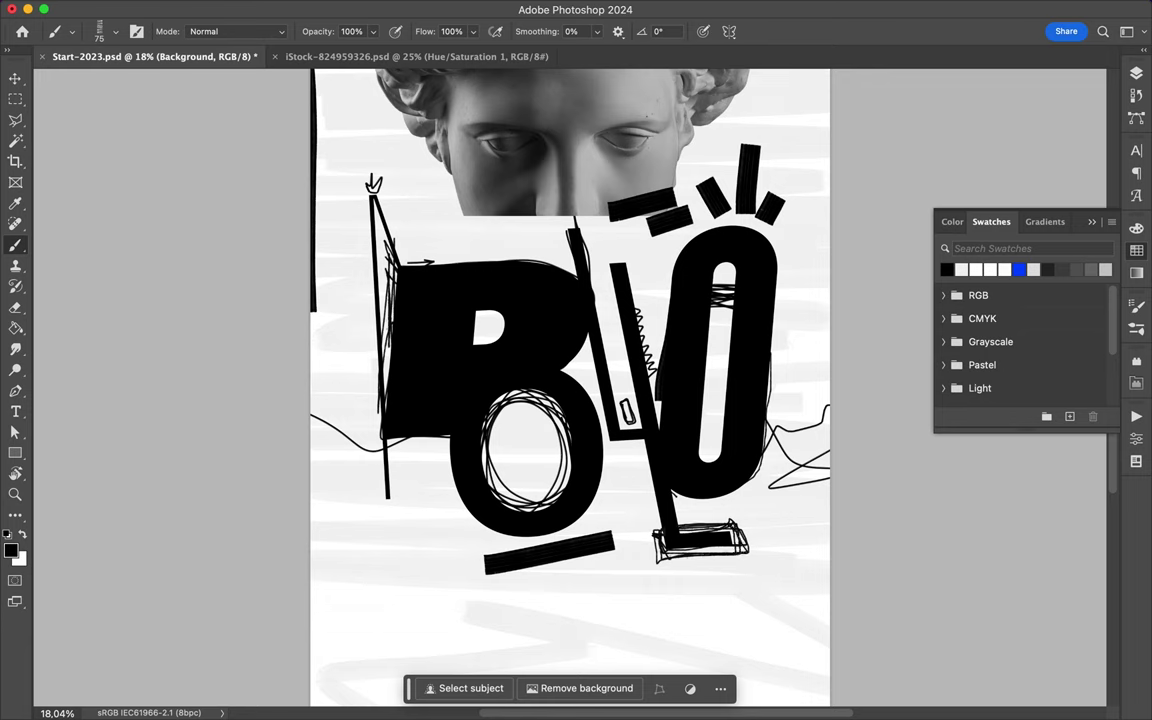
{"action": "scroll", "coordinate": [477, 328], "scroll_direction": "up", "scroll_amount": 3}
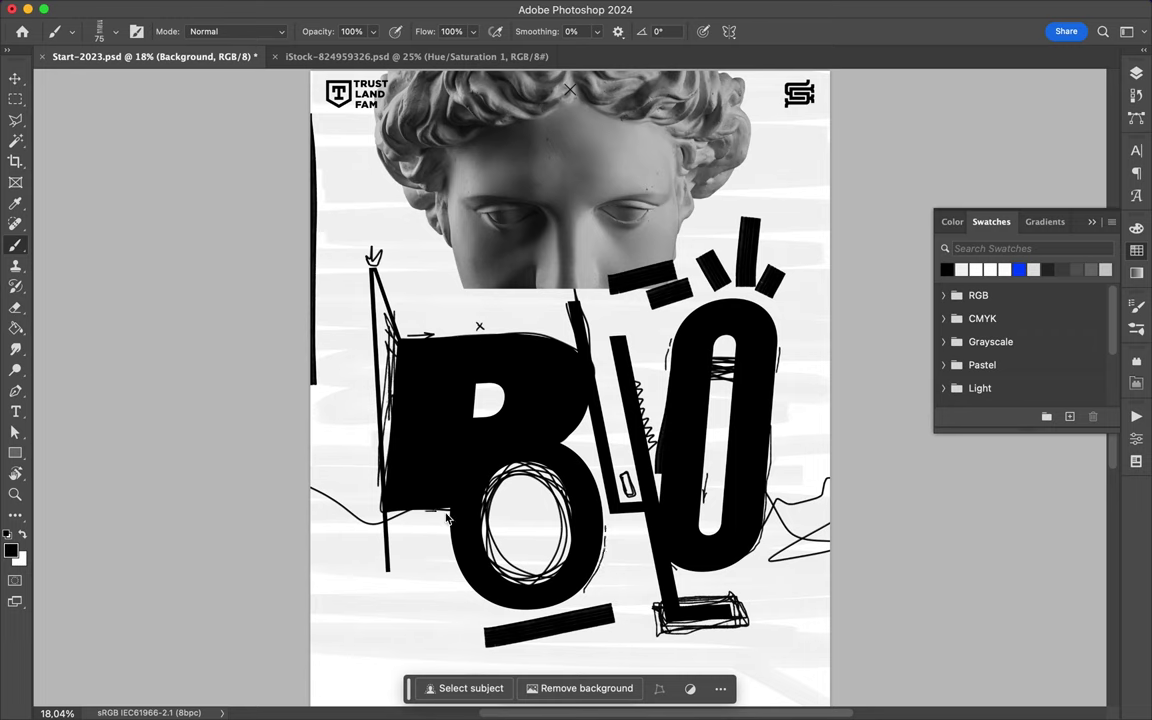
{"action": "left_click", "coordinate": [1136, 73]}
- Add a new empty layer and pick a 250 px textured brush preset
{"action": "left_click", "coordinate": [1077, 437]}
{"action": "key", "text": "ctrl+shift+alt+n"}
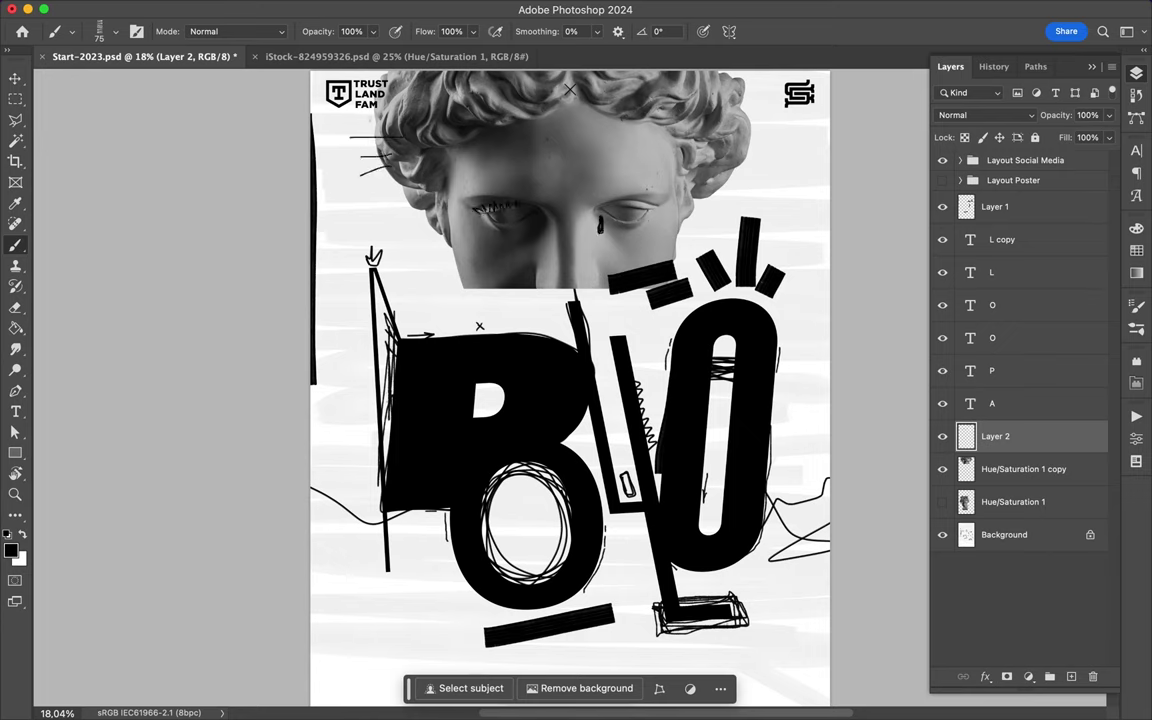
{"action": "scroll", "coordinate": [571, 234], "scroll_direction": "down", "scroll_amount": 2}
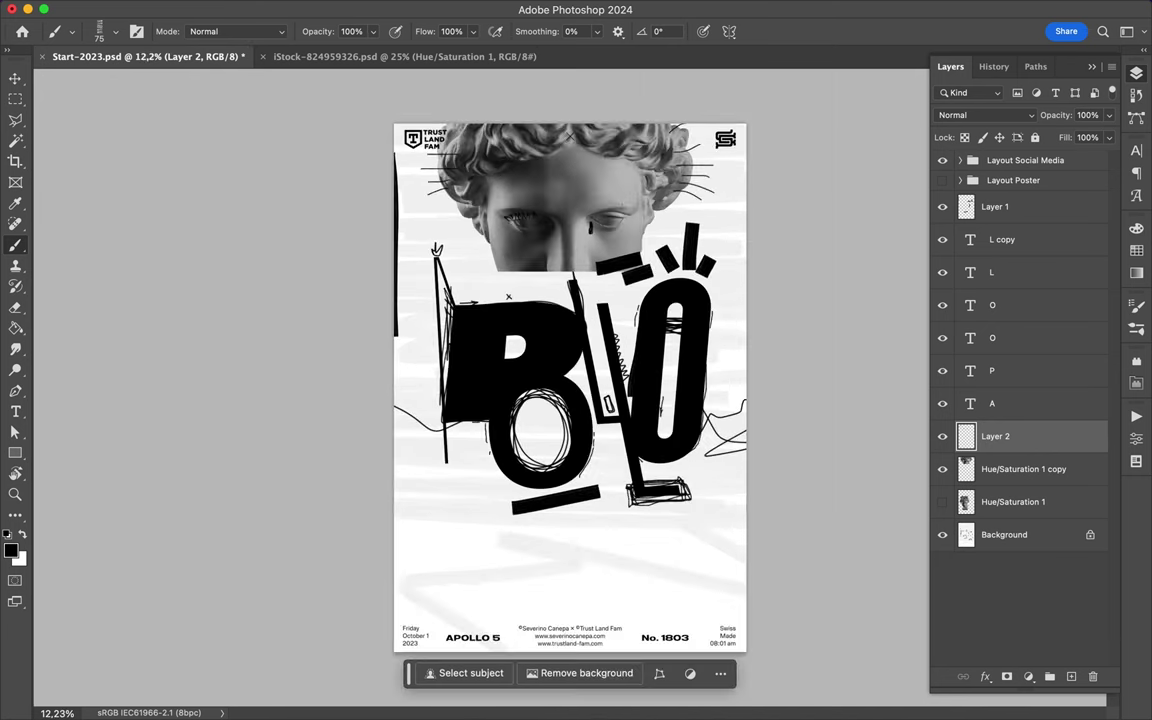
{"action": "left_click", "coordinate": [99, 31]}
{"action": "double_click", "coordinate": [103, 347]}
{"action": "left_click", "coordinate": [99, 31]}
{"action": "scroll", "coordinate": [131, 298], "scroll_direction": "down", "scroll_amount": 5}
{"action": "double_click", "coordinate": [131, 300]}
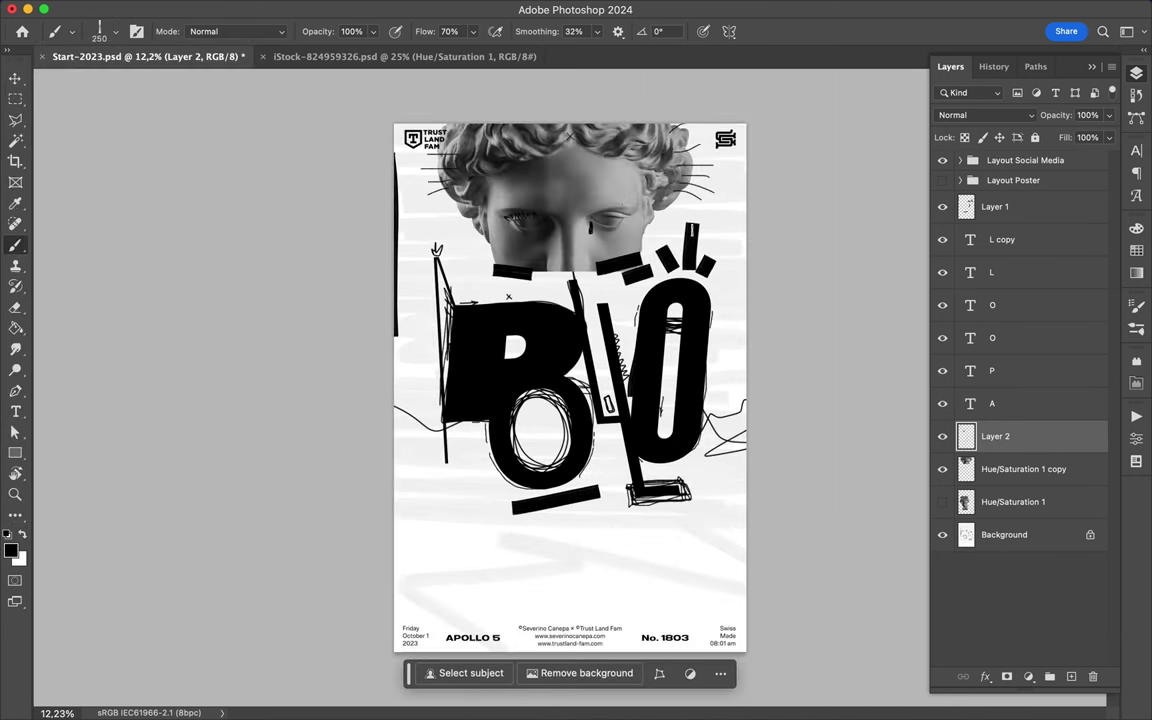
- Paint a scribbled black box at lower left plus short dashes along the edges and letters
{"action": "mouse_move", "coordinate": [415, 502]}
{"action": "left_mouse_down"}
{"action": "mouse_move", "coordinate": [478, 498]}
{"action": "mouse_move", "coordinate": [415, 560]}
{"action": "mouse_move", "coordinate": [470, 525]}
{"action": "mouse_move", "coordinate": [440, 520]}
{"action": "left_mouse_up"}
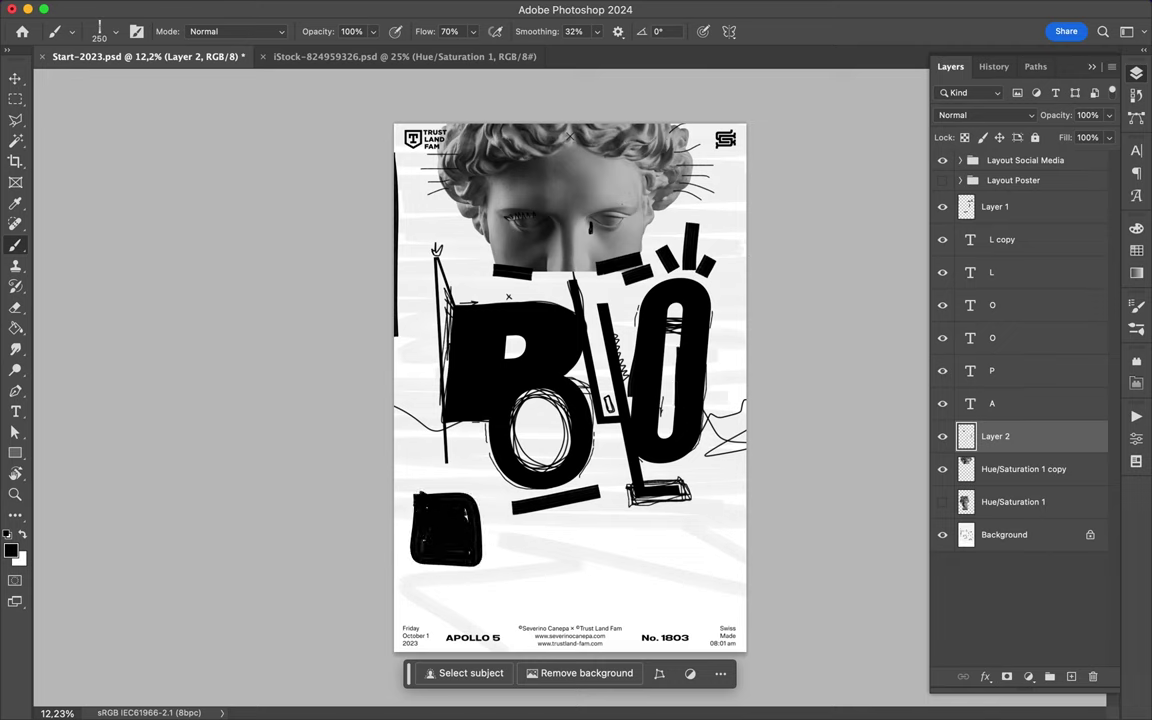
{"action": "left_click_drag", "start_coordinate": [412, 245], "coordinate": [402, 295]}
{"action": "left_click_drag", "start_coordinate": [724, 322], "coordinate": [724, 352]}
{"action": "left_click_drag", "start_coordinate": [737, 370], "coordinate": [737, 400]}
{"action": "left_click_drag", "start_coordinate": [456, 456], "coordinate": [470, 458]}
- Brush a thick black band across the poster width above the footer
{"action": "left_click_drag", "start_coordinate": [408, 603], "coordinate": [771, 591]}
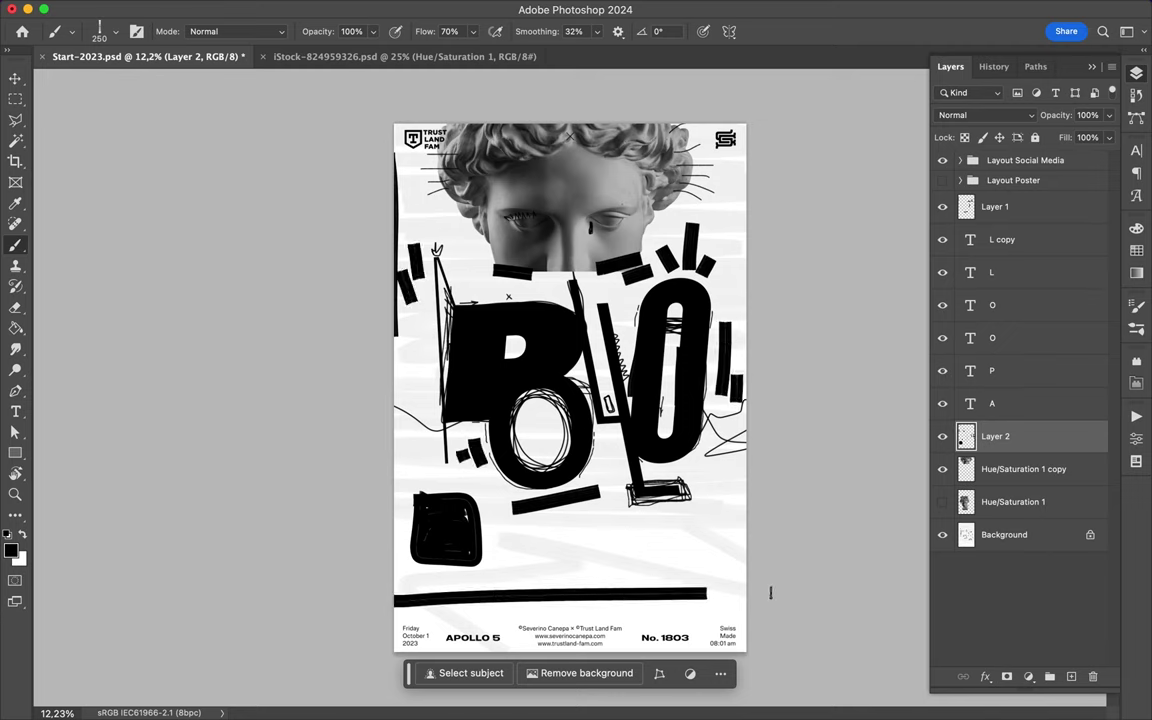
{"action": "left_click_drag", "start_coordinate": [400, 592], "coordinate": [680, 594]}
{"action": "mouse_move", "coordinate": [520, 606]}
{"action": "left_mouse_down"}
{"action": "mouse_move", "coordinate": [380, 610]}
{"action": "mouse_move", "coordinate": [740, 608]}
{"action": "left_mouse_up"}
- Set the foreground colour to green using the Color panel spectrum
{"action": "left_click", "coordinate": [1136, 250]}
{"action": "left_click", "coordinate": [1136, 272]}
{"action": "left_click", "coordinate": [1136, 228]}
{"action": "left_click", "coordinate": [1051, 273]}
{"action": "left_click", "coordinate": [1099, 358]}
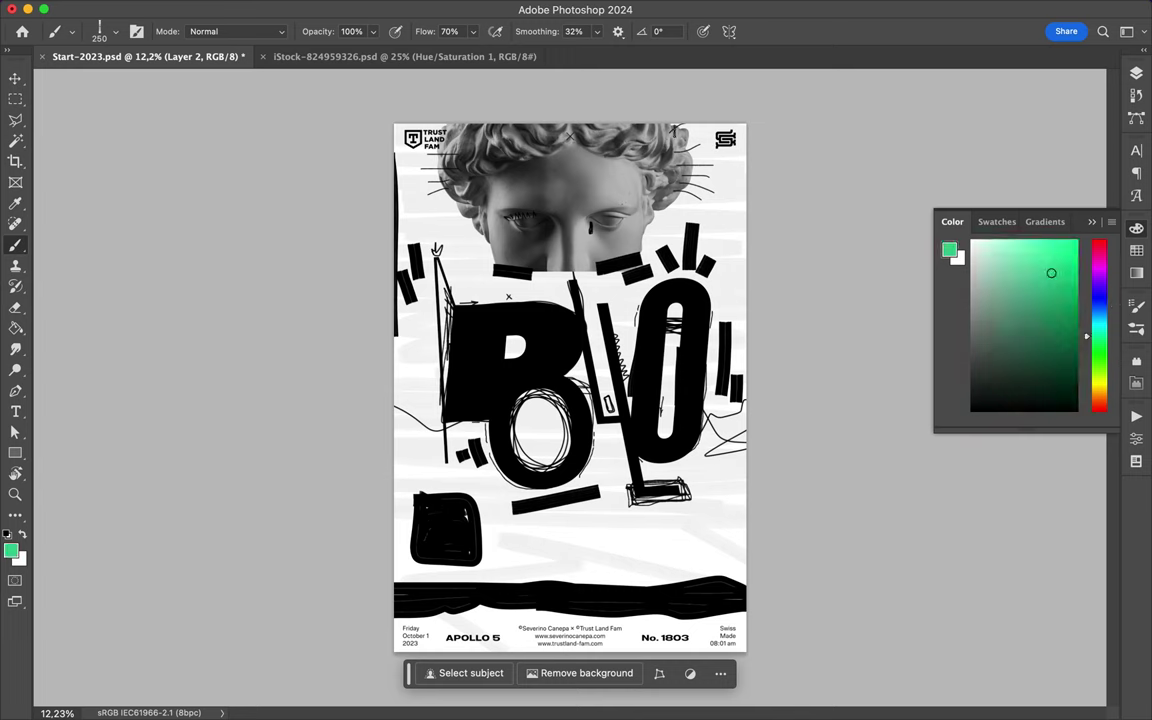
- On new Layer 3, paint green eyebrows, a nose ring, and accents over the B and O
{"action": "left_click", "coordinate": [1136, 73]}
{"action": "left_click", "coordinate": [1000, 239]}
{"action": "left_click", "coordinate": [1071, 676]}
{"action": "left_click_drag", "start_coordinate": [498, 203], "coordinate": [562, 216]}
{"action": "left_click_drag", "start_coordinate": [580, 215], "coordinate": [640, 187]}
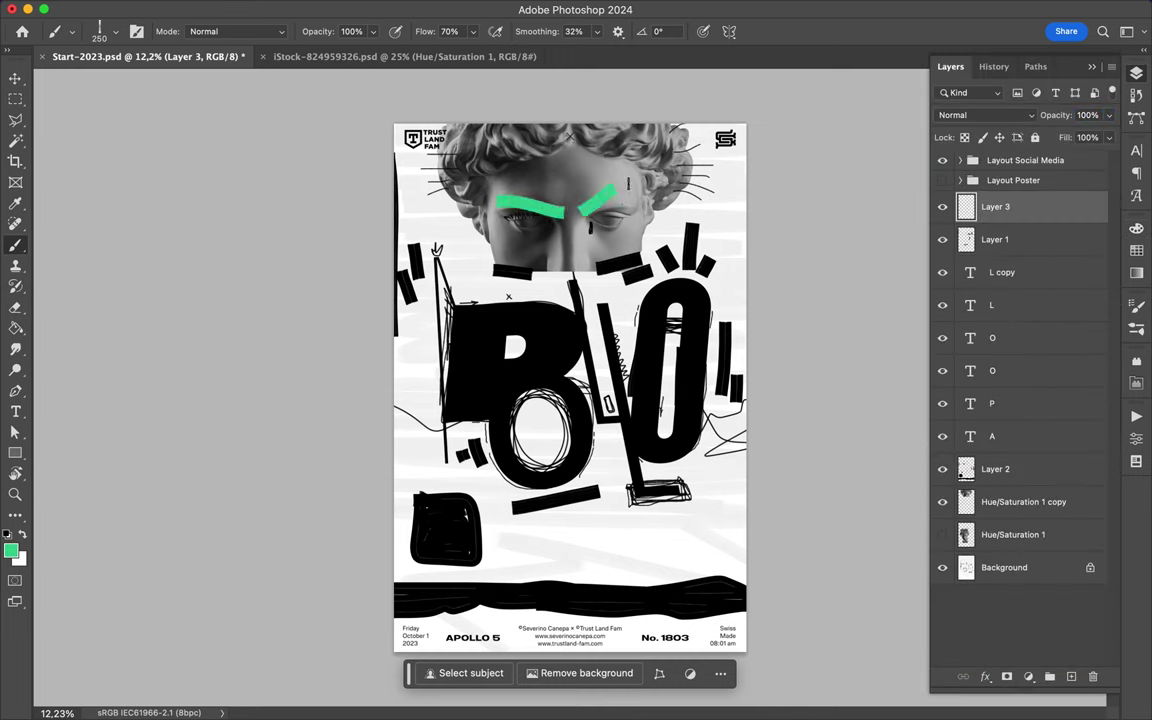
{"action": "left_click_drag", "start_coordinate": [585, 258], "coordinate": [586, 262]}
{"action": "left_click_drag", "start_coordinate": [455, 314], "coordinate": [500, 314]}
{"action": "mouse_move", "coordinate": [549, 383]}
{"action": "left_mouse_down"}
{"action": "mouse_move", "coordinate": [586, 408]}
{"action": "mouse_move", "coordinate": [694, 424]}
{"action": "left_mouse_up"}
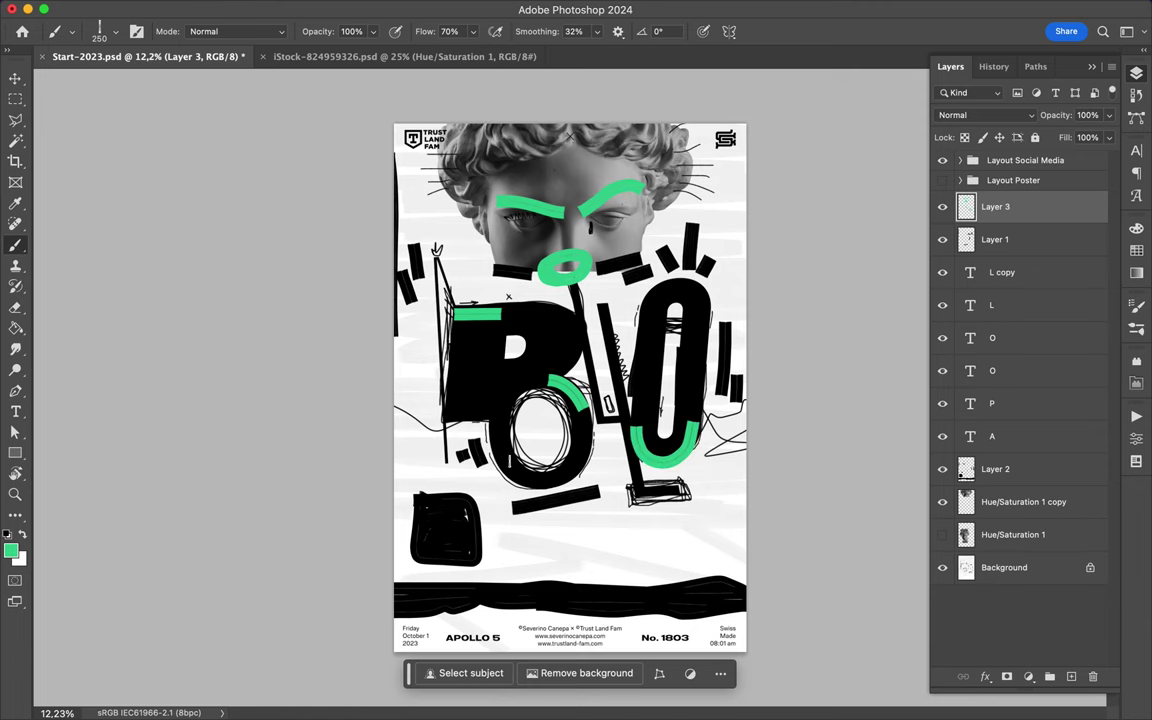
- Switch to the Get Rekt brush and sweep green lines across the lower poster
{"action": "left_click", "coordinate": [115, 31]}
{"action": "scroll", "coordinate": [135, 300], "scroll_direction": "down", "scroll_amount": 5}
{"action": "scroll", "coordinate": [135, 300], "scroll_direction": "down", "scroll_amount": 5}
{"action": "left_click", "coordinate": [135, 350]}
{"action": "scroll", "coordinate": [433, 559], "scroll_direction": "up", "scroll_amount": 2}
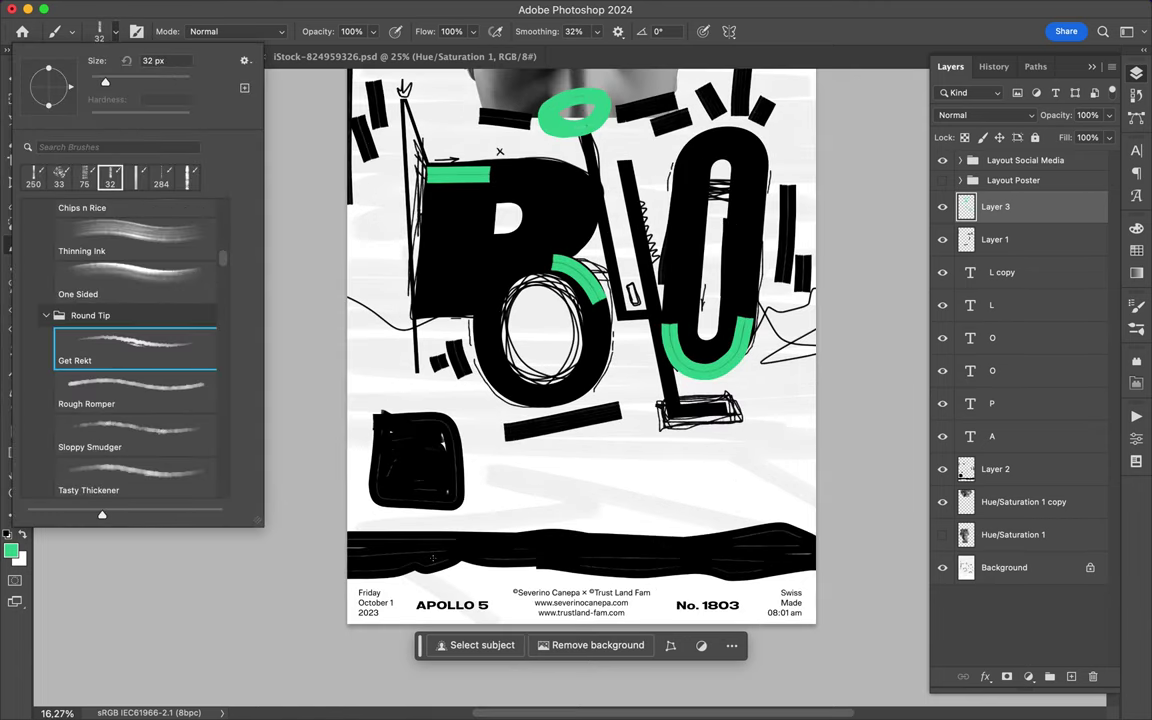
{"action": "left_click_drag", "start_coordinate": [433, 559], "coordinate": [815, 405]}
{"action": "left_click_drag", "start_coordinate": [372, 410], "coordinate": [440, 445]}
{"action": "scroll", "coordinate": [481, 387], "scroll_direction": "up", "scroll_amount": 2}
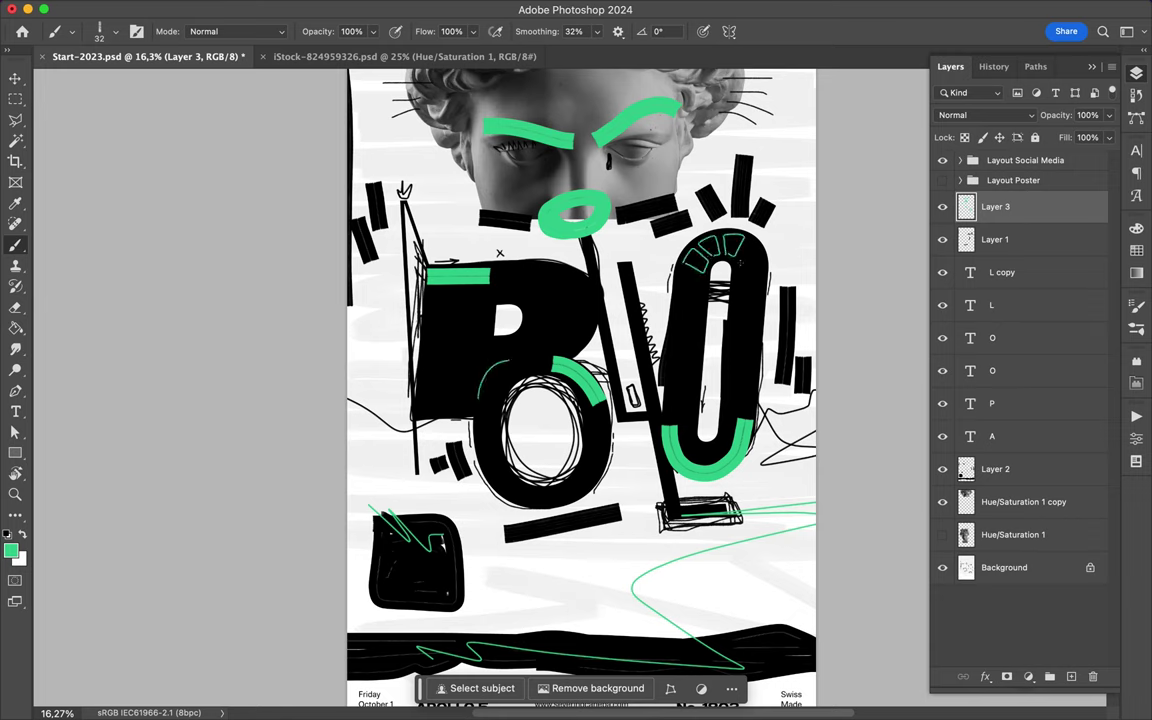
{"action": "scroll", "coordinate": [499, 253], "scroll_direction": "up", "scroll_amount": 1}
- Add Layer 4 just above the Background and draw a thin green line inside the O
{"action": "key", "text": "ctrl+shift+alt+n"}
{"action": "key", "text": "ctrl+shift+bracketleft"}
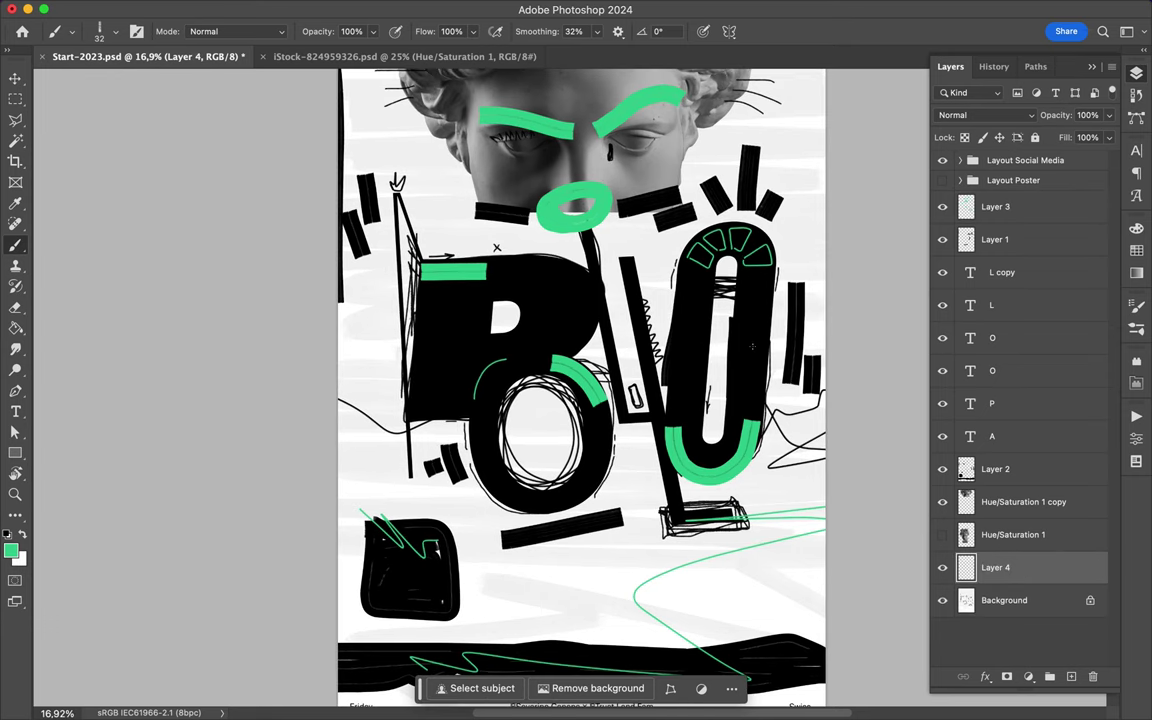
{"action": "left_click_drag", "start_coordinate": [503, 425], "coordinate": [580, 477]}
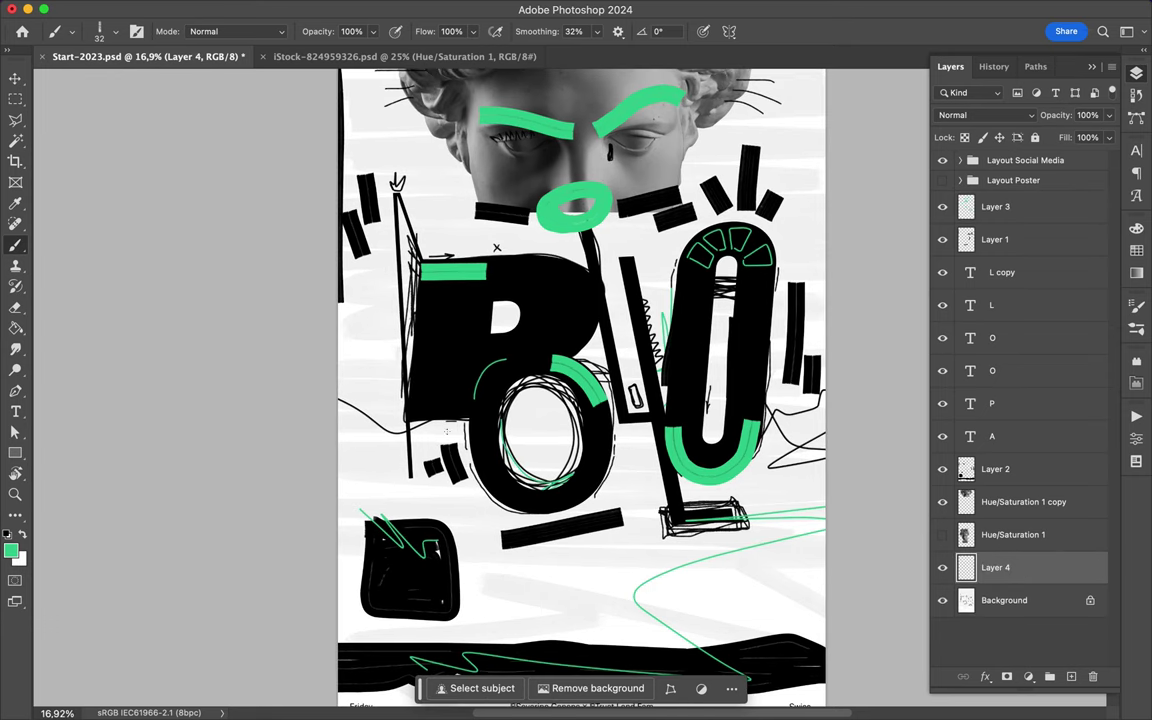
- Scribble green lines across the statue's hair on Layer 3, then add a thin line above the B on Layer 4
{"action": "left_click", "coordinate": [375, 477], "text": "ctrl"}
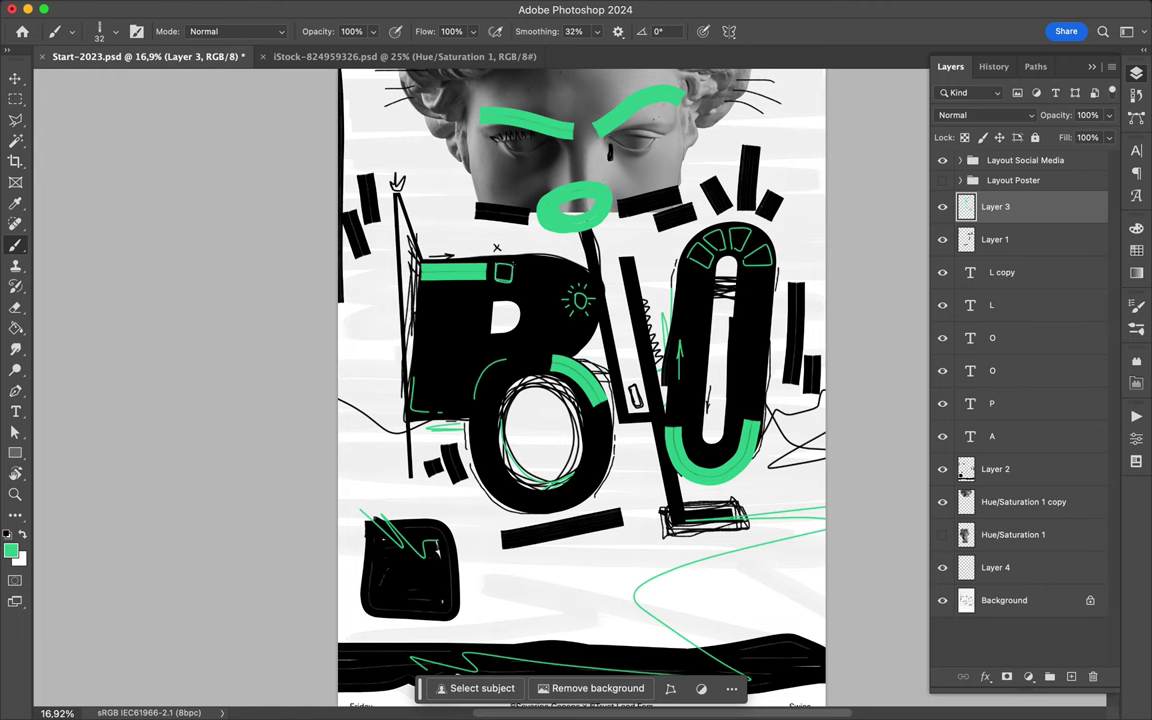
{"action": "scroll", "coordinate": [575, 390], "scroll_direction": "up", "scroll_amount": 3}
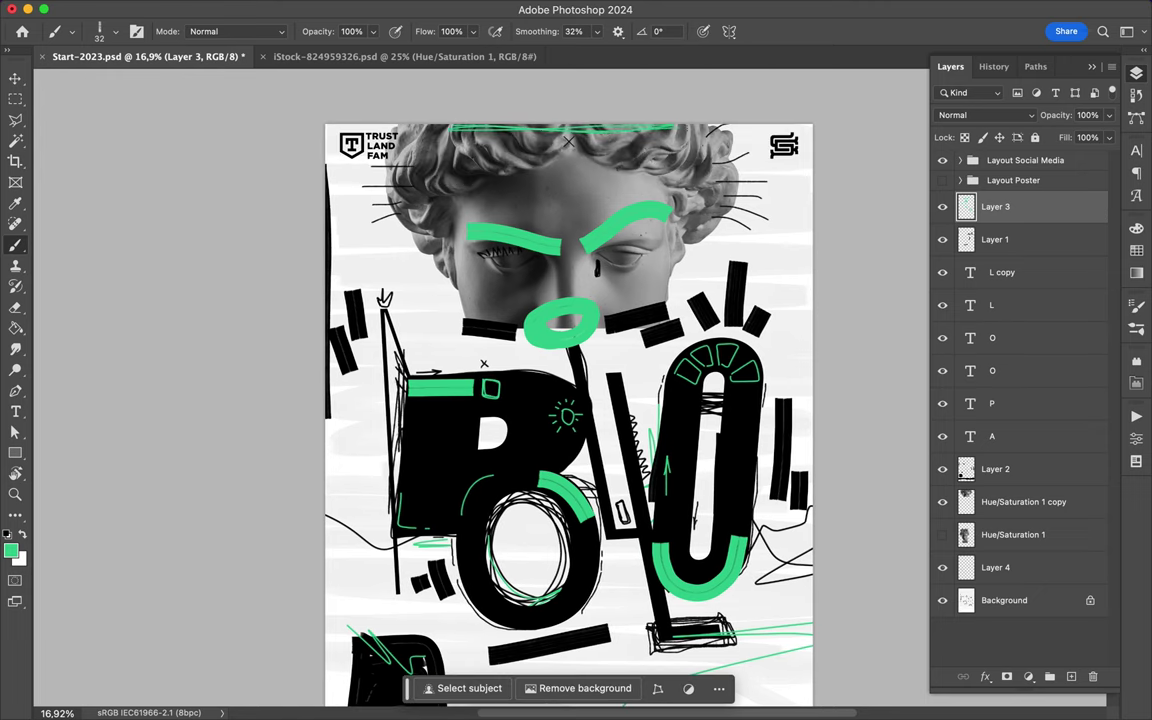
{"action": "left_click_drag", "start_coordinate": [415, 130], "coordinate": [440, 132]}
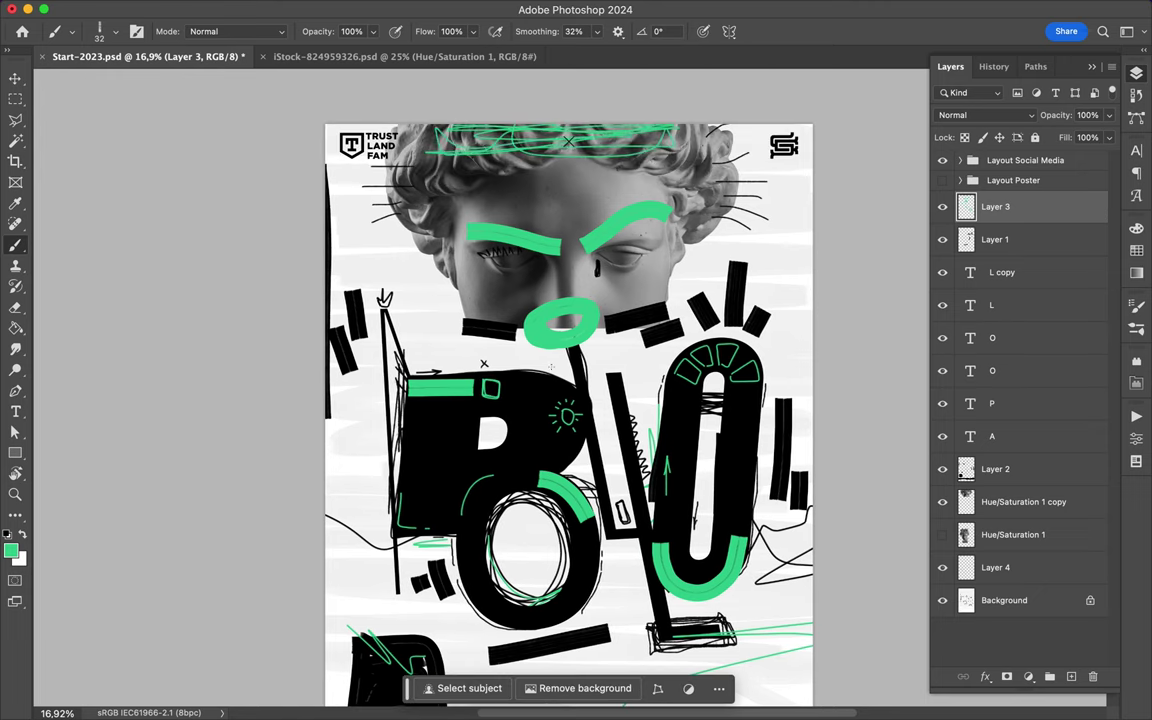
{"action": "left_click", "coordinate": [995, 567]}
{"action": "left_click_drag", "start_coordinate": [451, 369], "coordinate": [541, 368]}
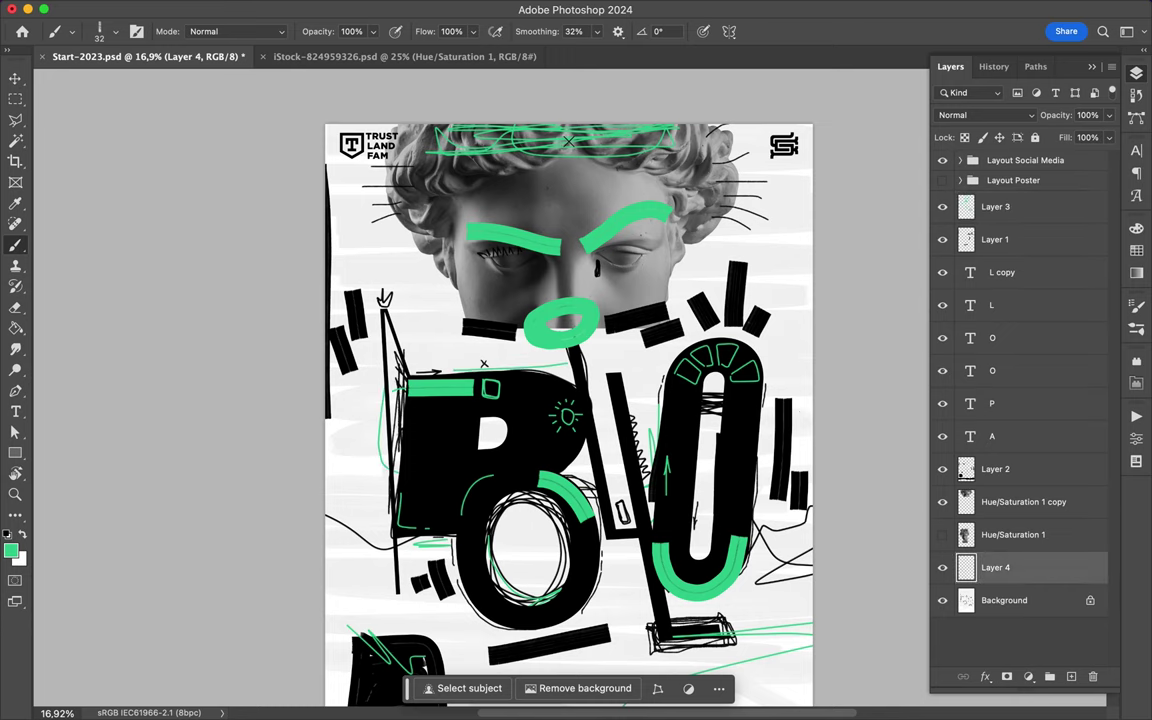